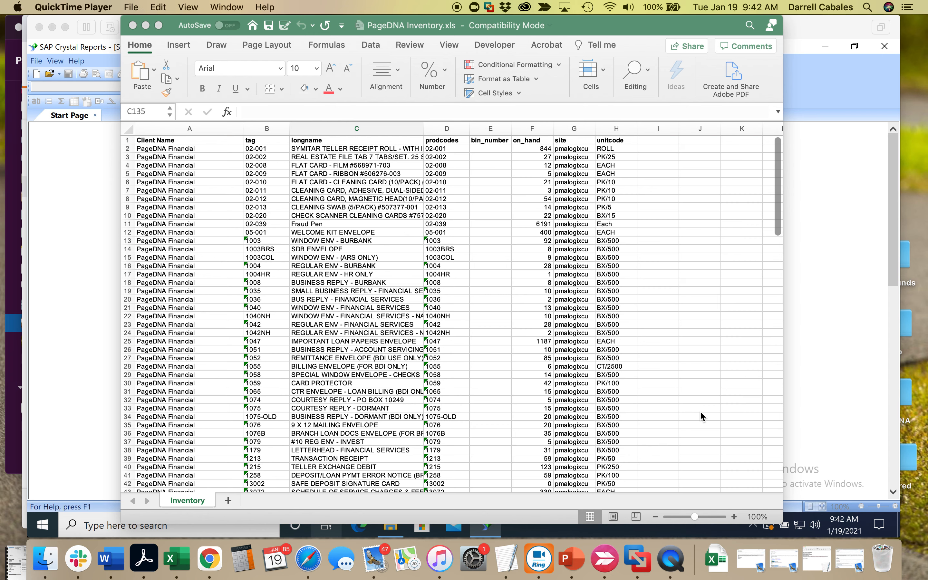
Step: Look through the item rows and column headings of the PageDNA Inventory.xls worksheet
click(719, 369)
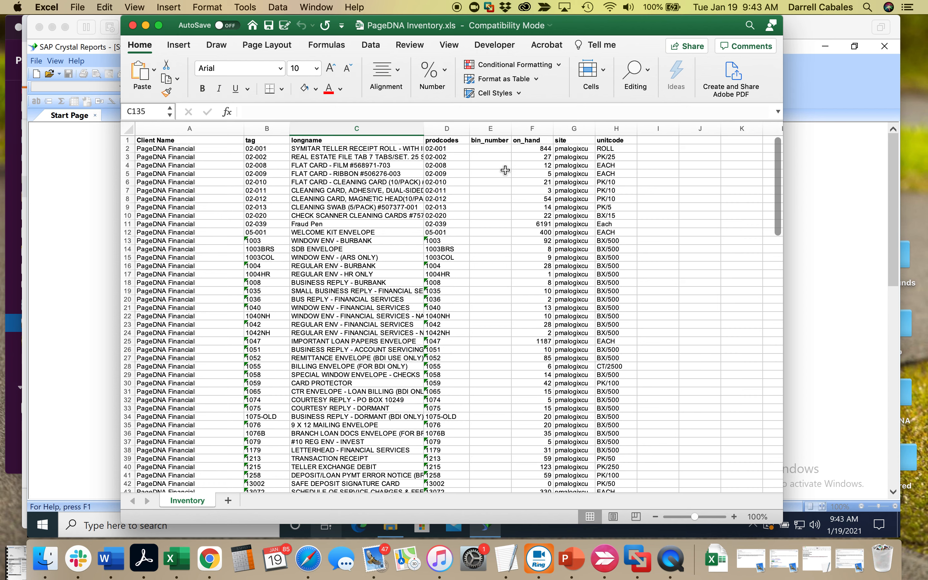
scroll(395, 208, down, 20)
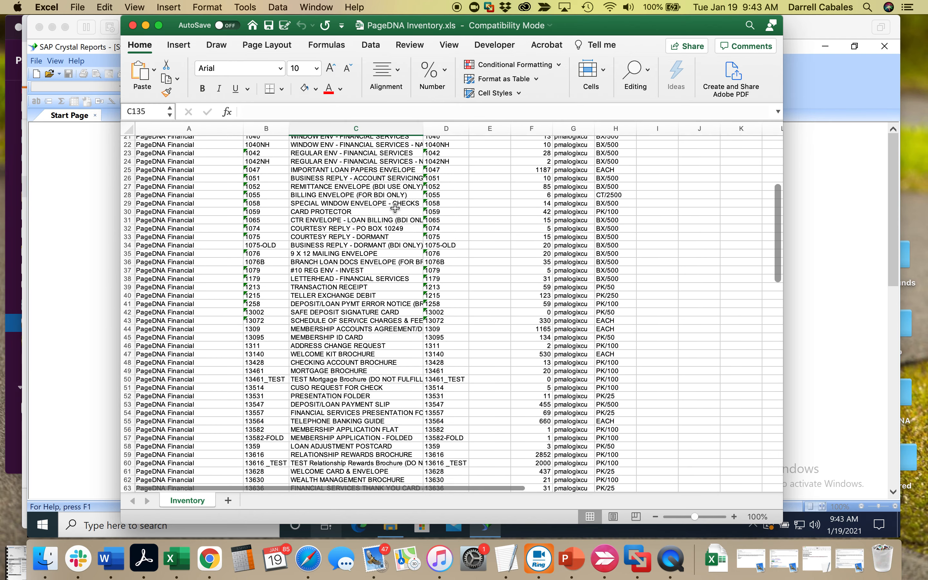
scroll(395, 208, down, 15)
scroll(396, 208, up, 20)
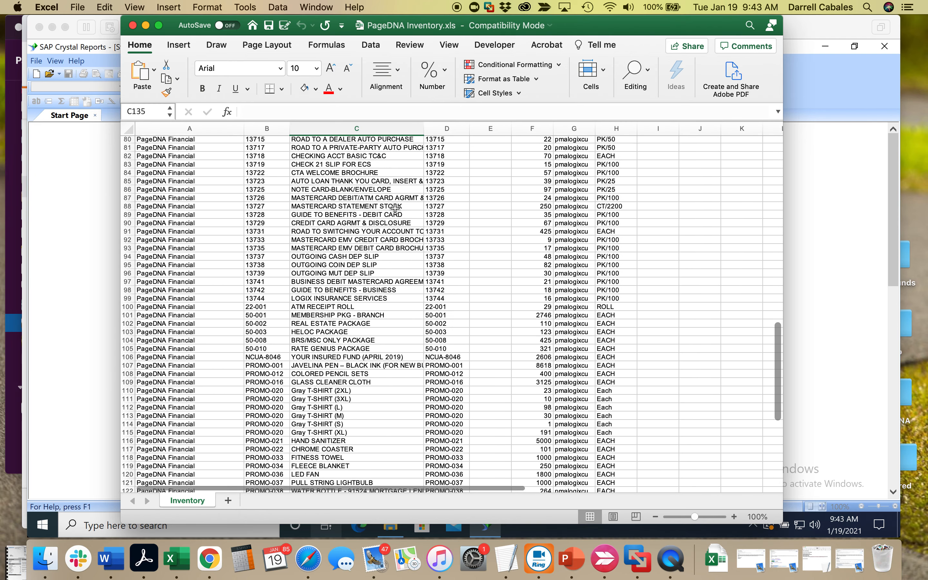
scroll(395, 208, up, 5)
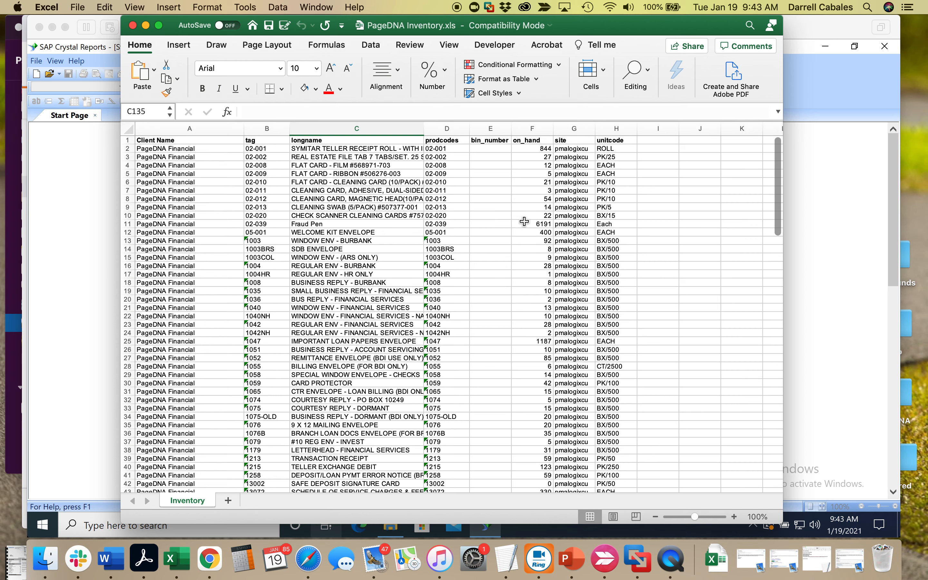
Step: Switch to SAP Crystal Reports and start a blank report with a new Access/Excel (DAO) connection
click(99, 176)
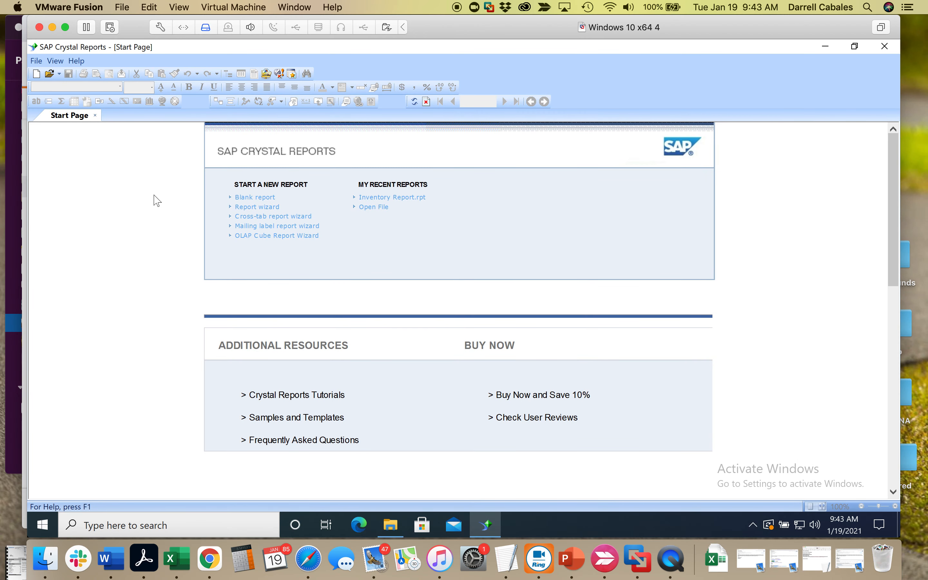
click(252, 198)
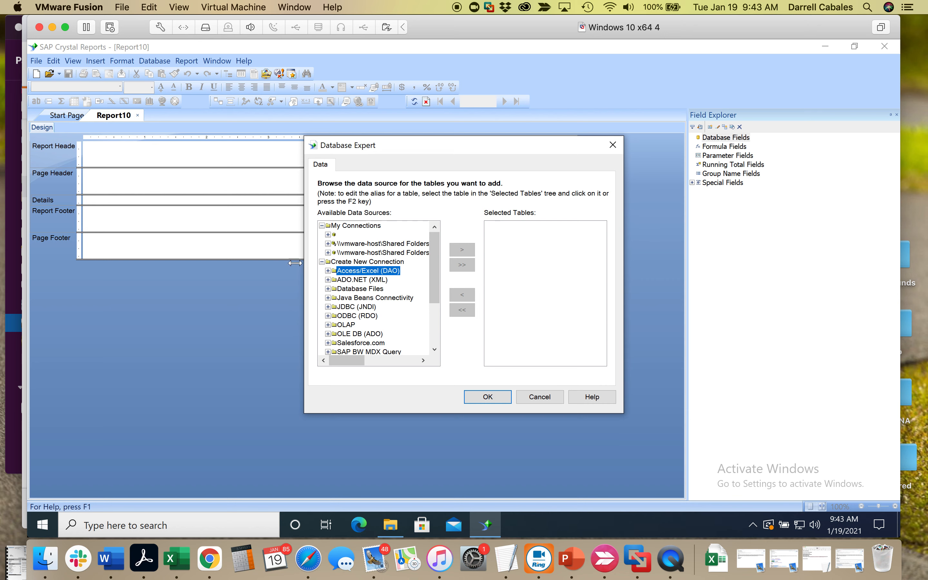
double_click(356, 270)
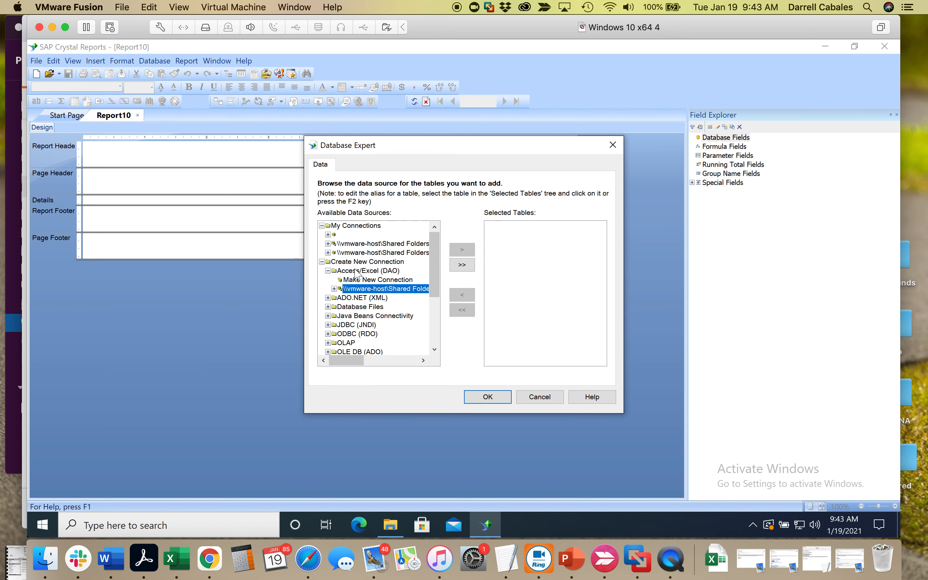
double_click(361, 280)
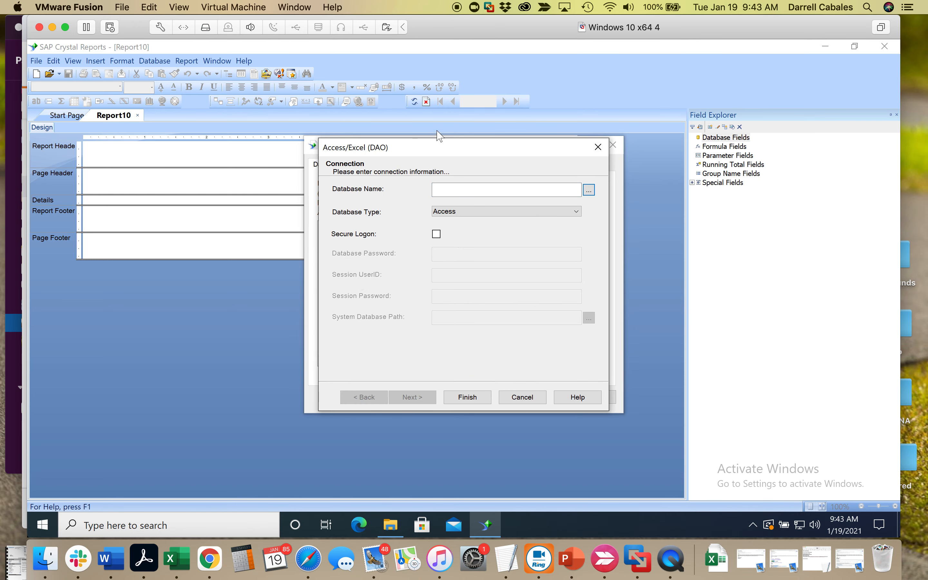
Step: Choose PageDNA Inventory.xls from the data folder inside the desktop's Crystal Reports folder as the connection's database
click(590, 194)
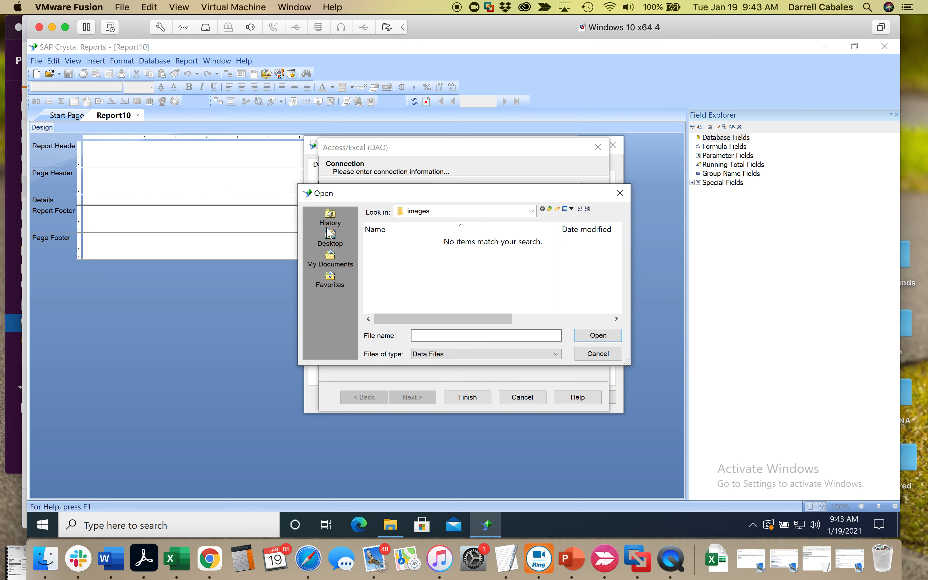
click(331, 238)
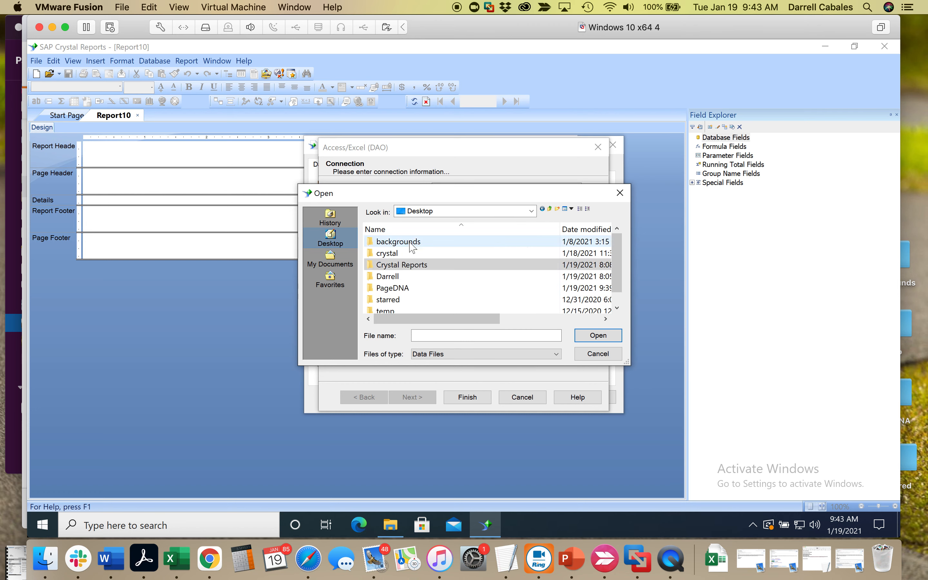
double_click(402, 268)
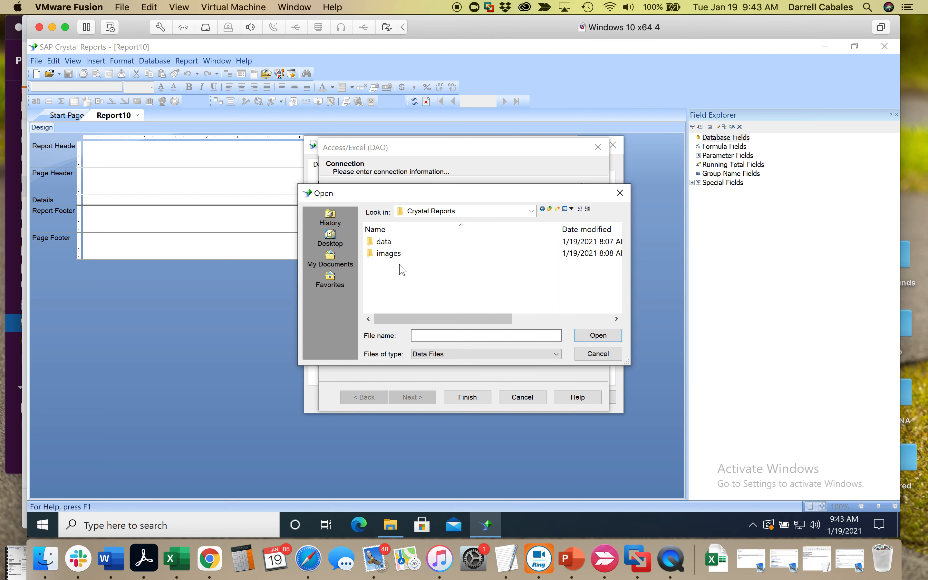
double_click(390, 245)
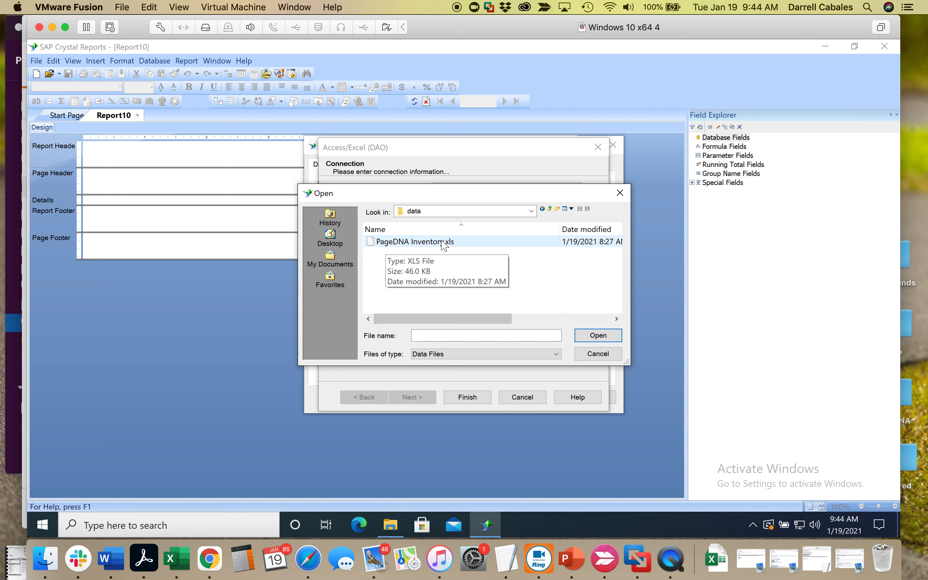
click(396, 244)
click(600, 335)
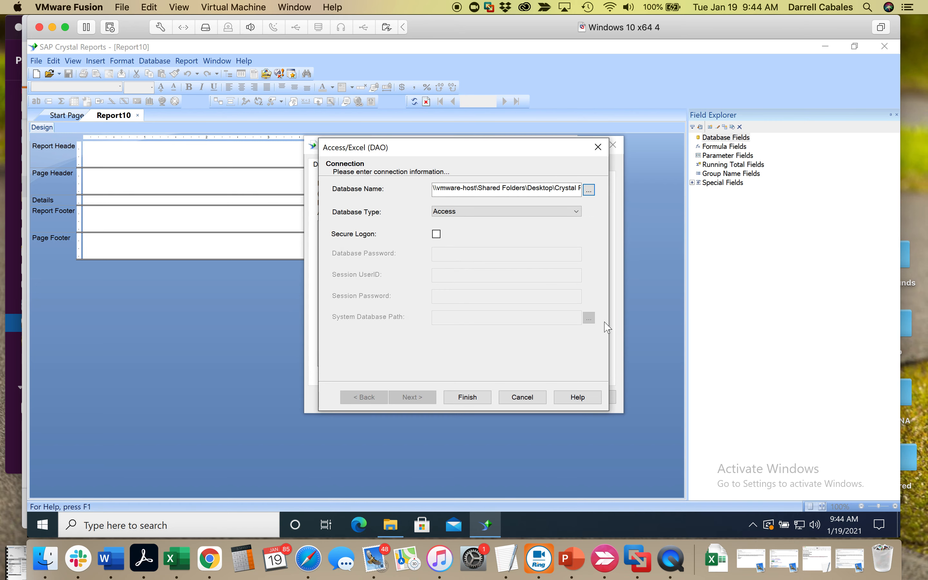
Step: Set the connection's database type to Excel 5.0 and finish creating the connection
click(483, 212)
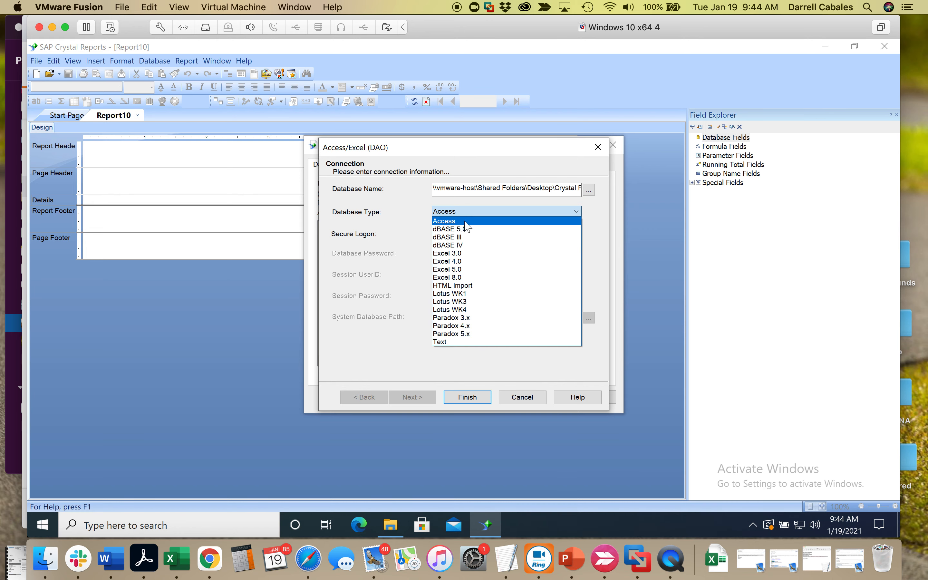
click(452, 270)
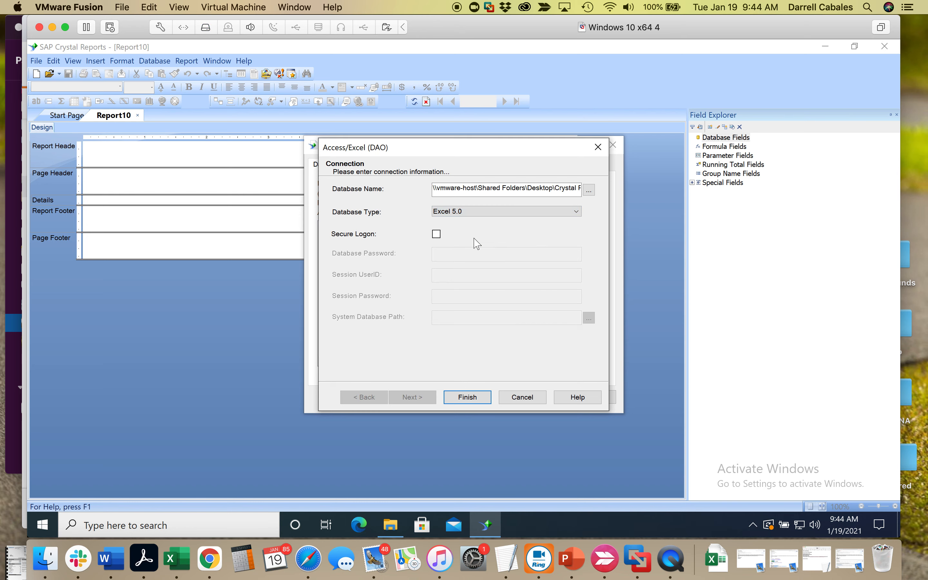
click(465, 399)
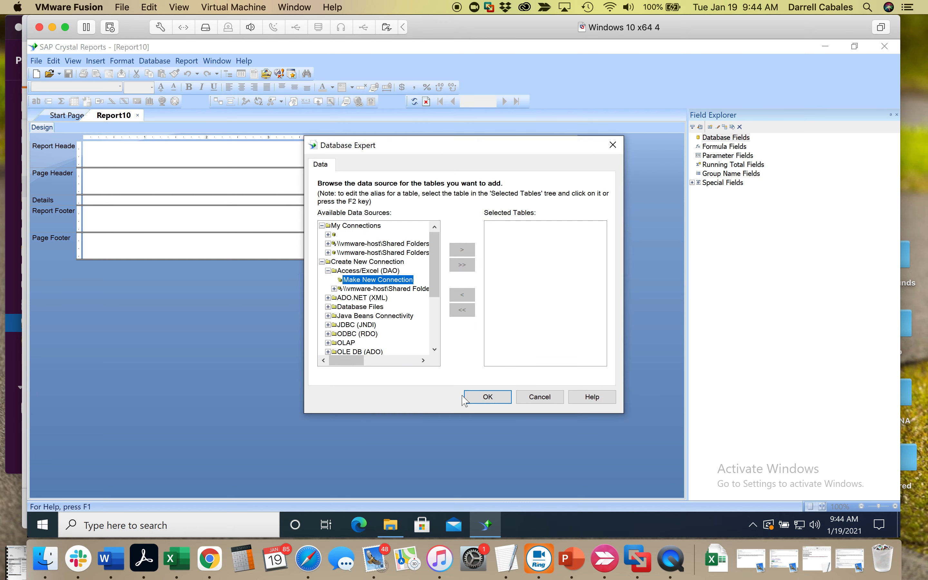
Step: Add the Inventory$ table from the new Excel connection to the report's selected tables and confirm
click(335, 288)
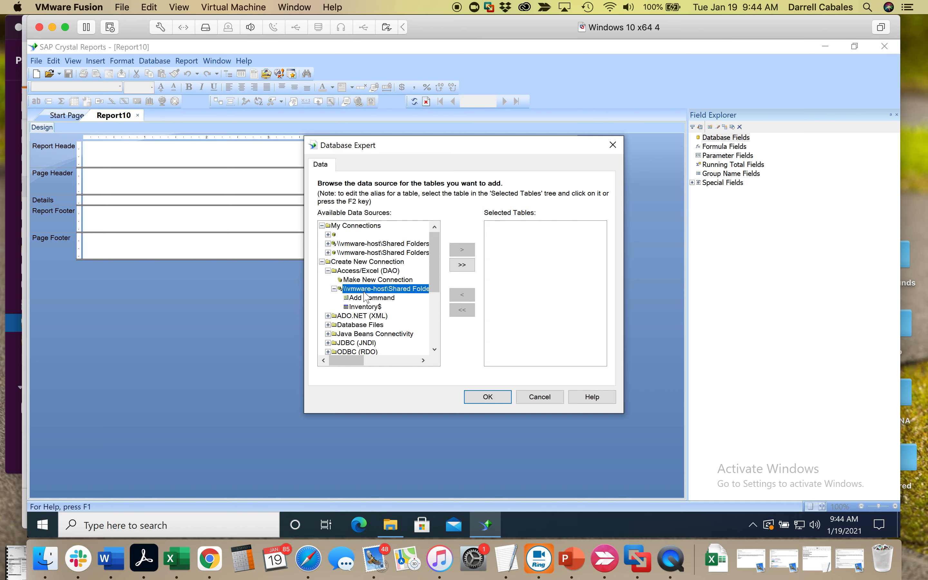
click(360, 307)
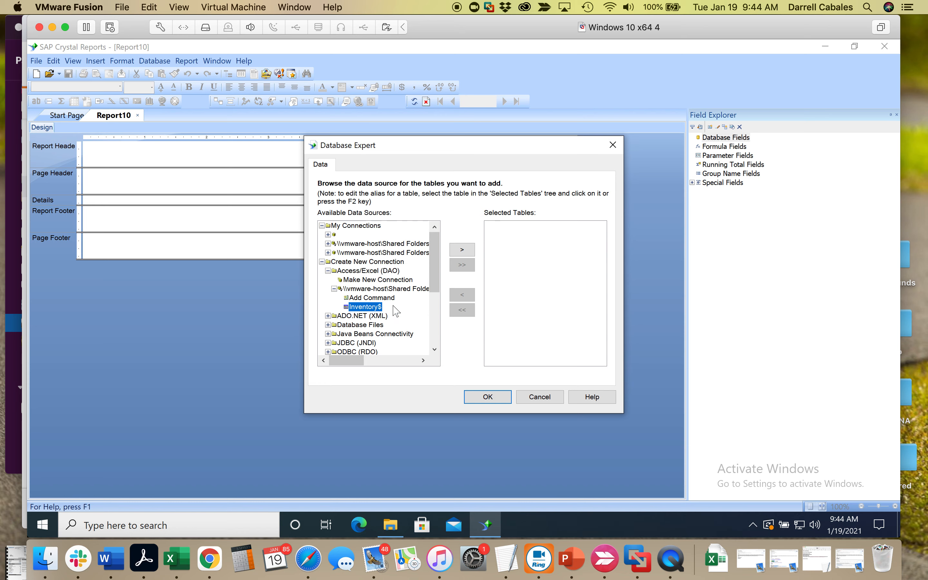
click(462, 250)
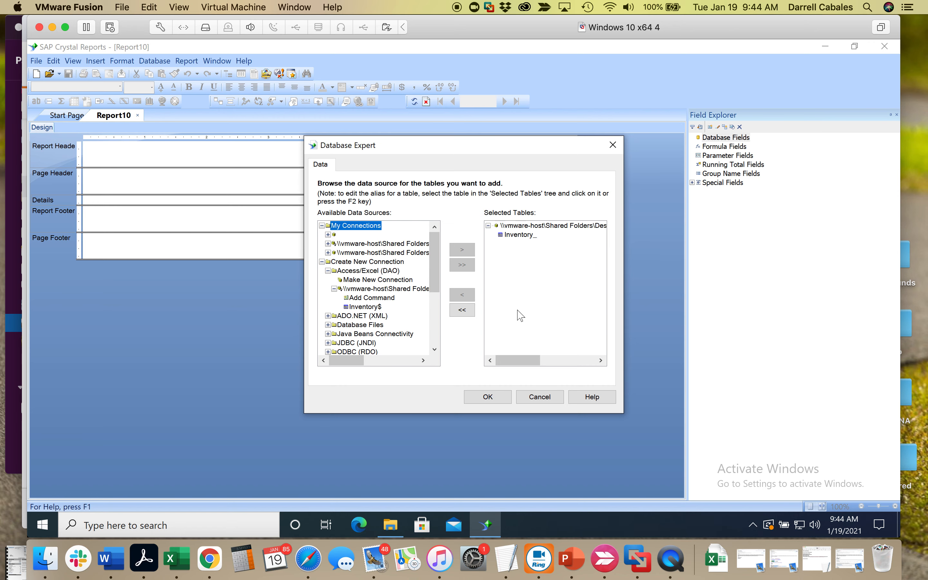
click(488, 397)
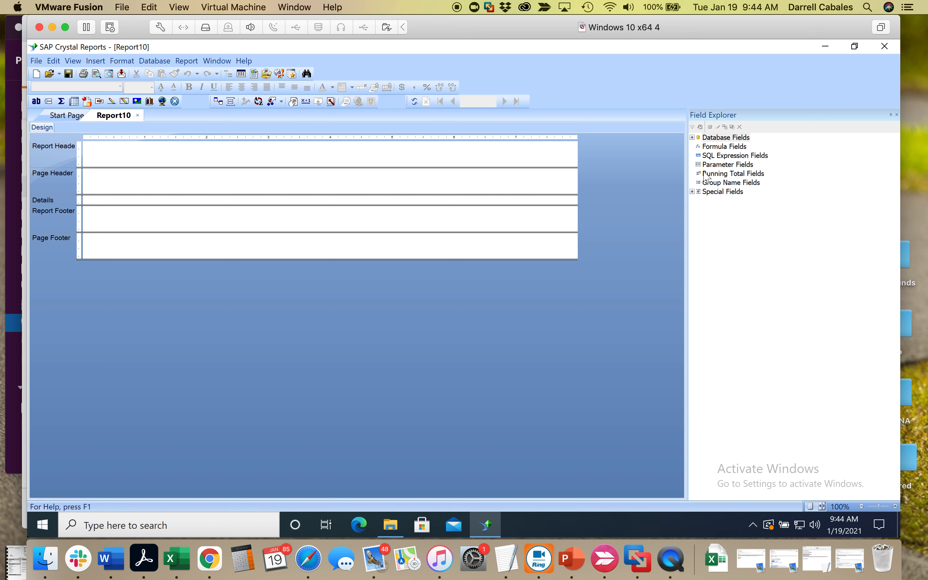
Step: Place the Inventory_ table's tag, longname, on_hand and unitcode fields side by side in the Details section
click(692, 138)
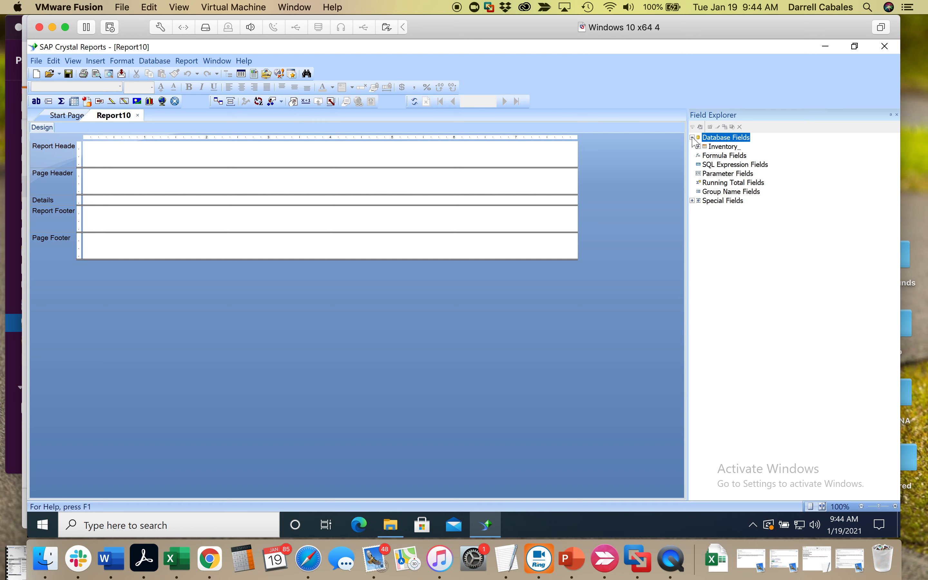
click(698, 147)
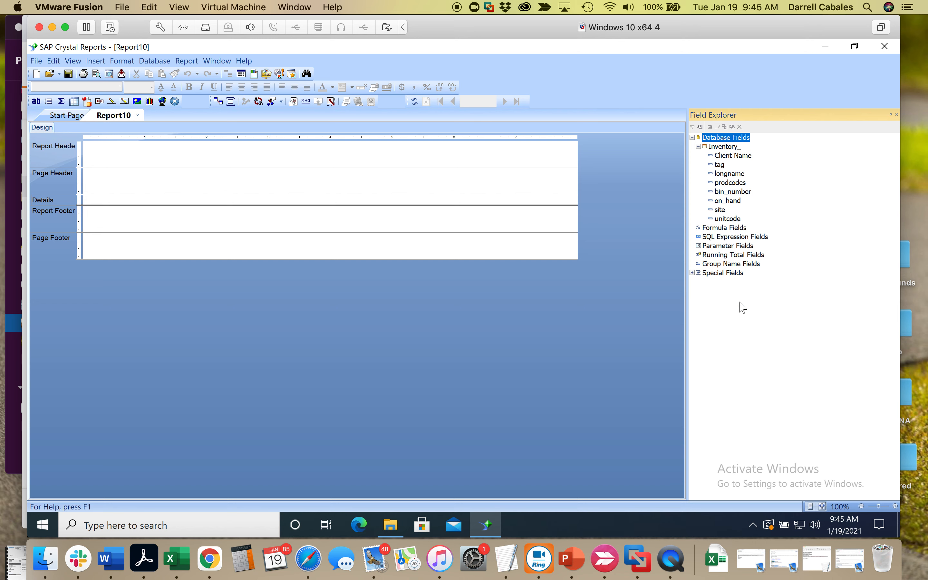
click(692, 272)
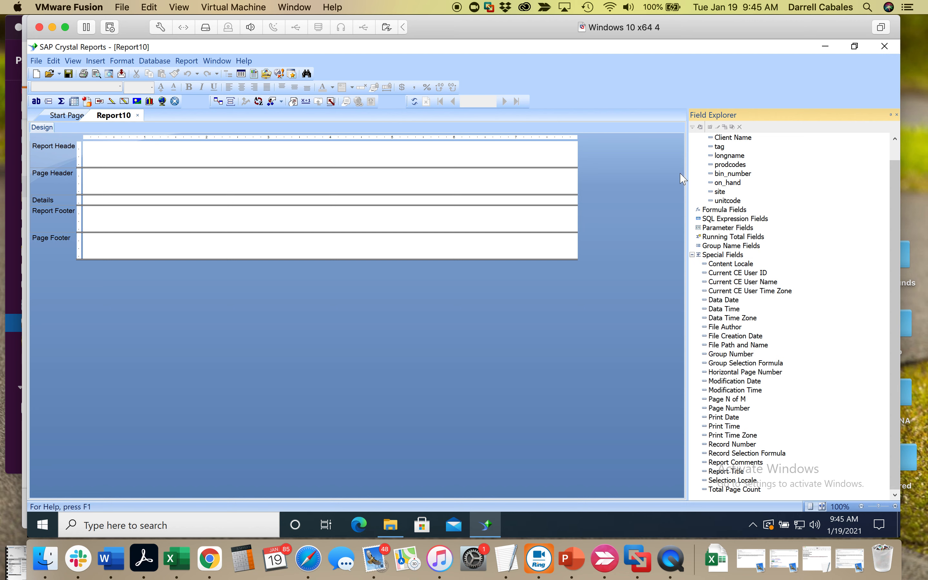
drag(720, 149, 85, 203)
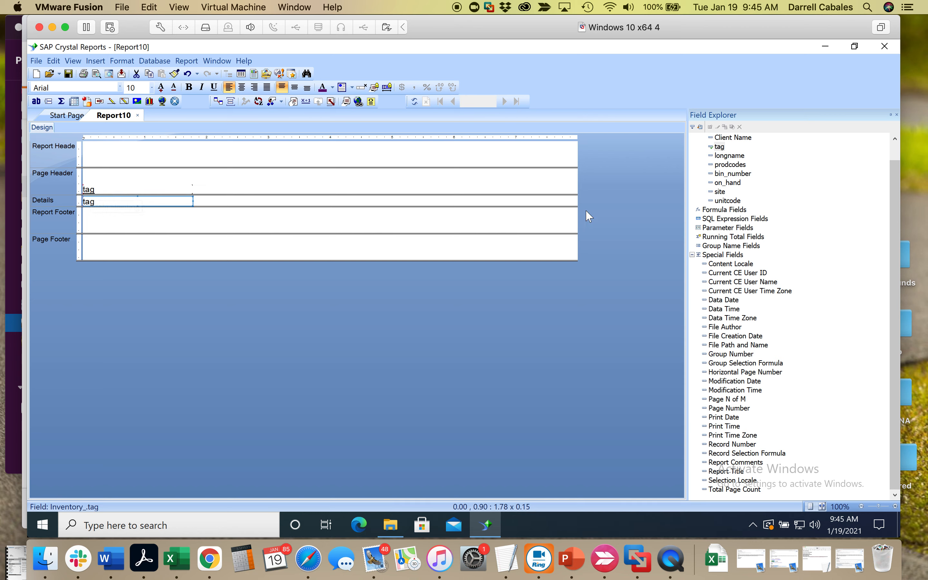
drag(738, 157, 197, 200)
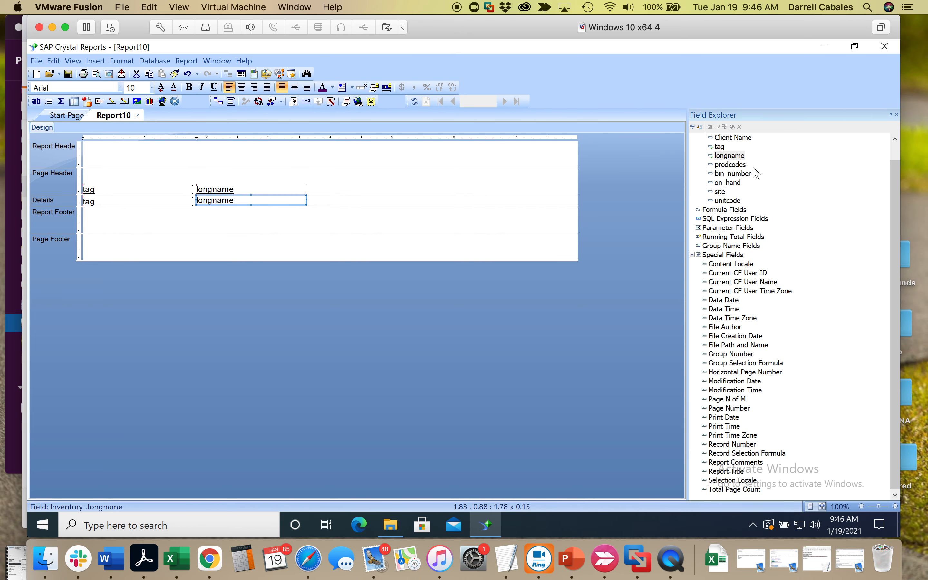
drag(728, 183, 441, 200)
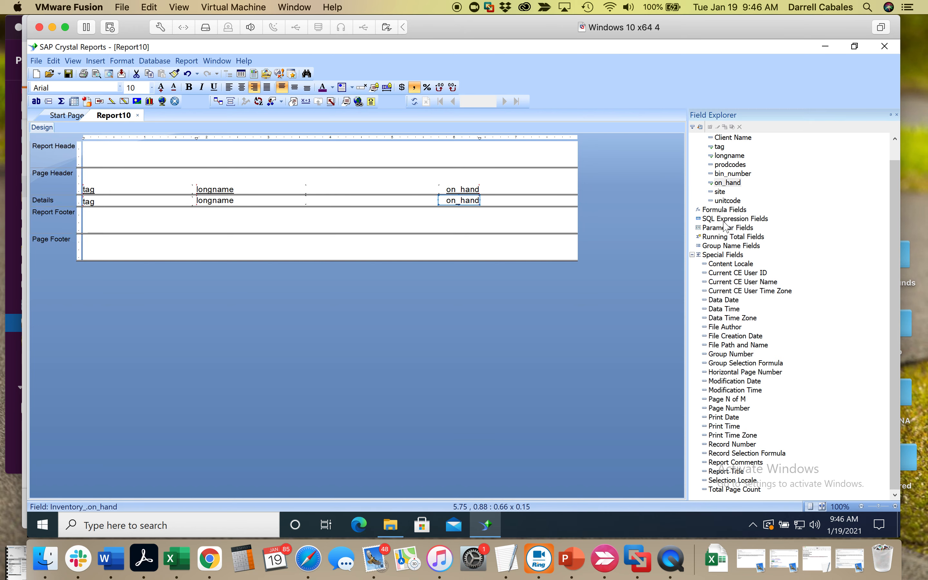
drag(727, 202, 479, 188)
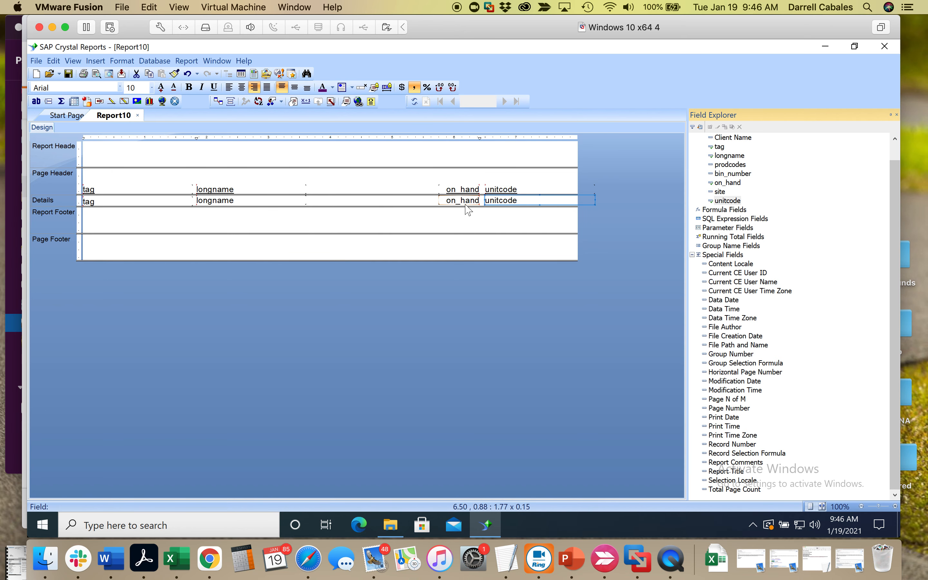
Step: Move the on_hand field and its heading left to about 5.17, and the unitcode field and its heading to about 6.07
click(464, 200)
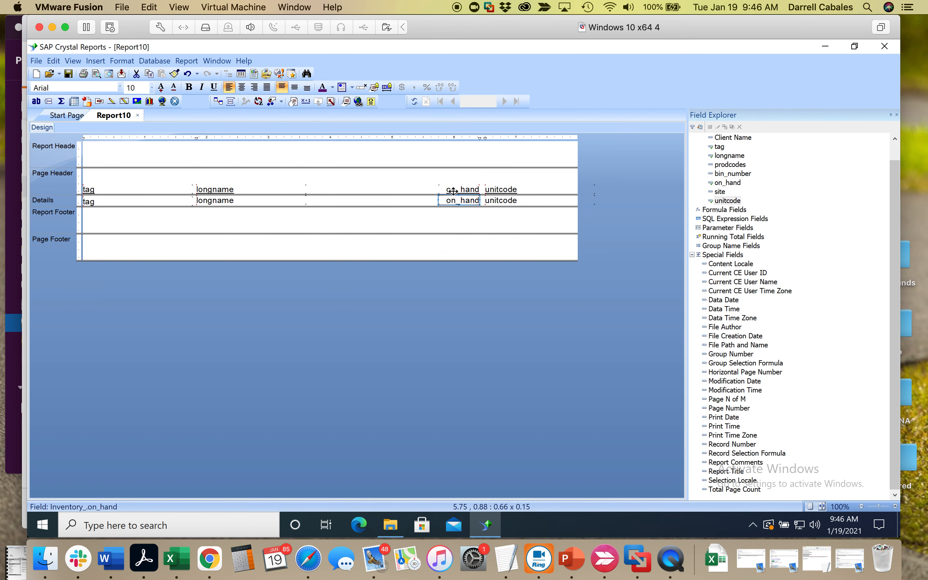
drag(432, 192, 429, 207)
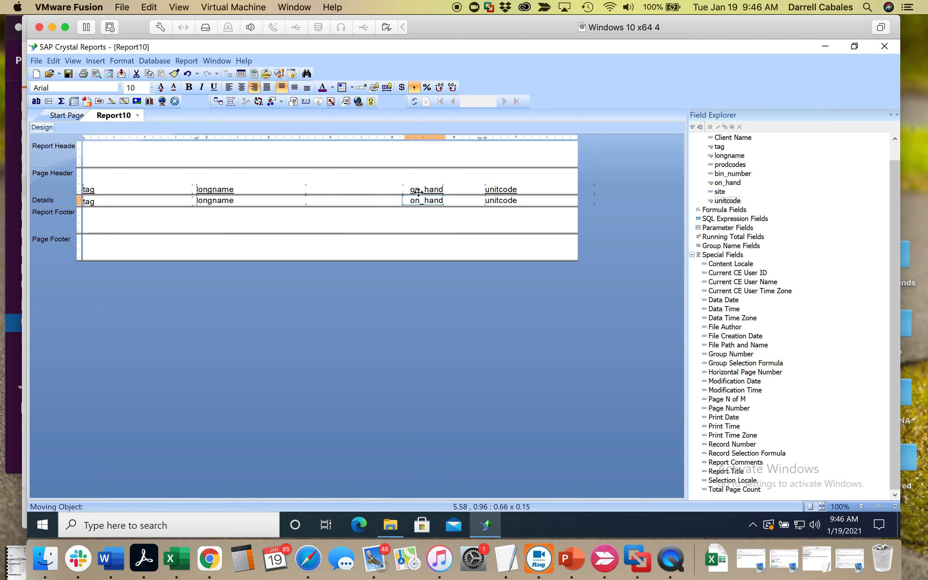
click(505, 202)
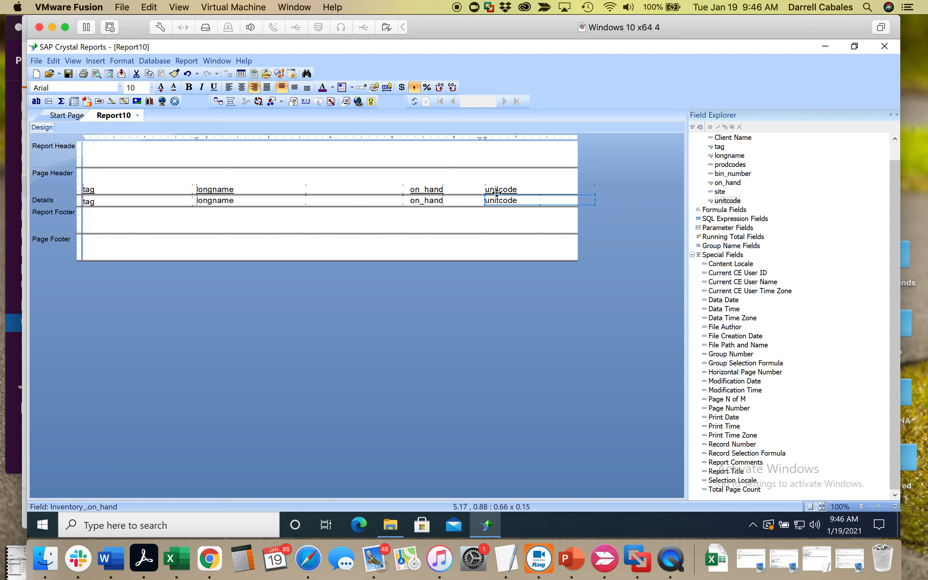
drag(497, 193, 470, 195)
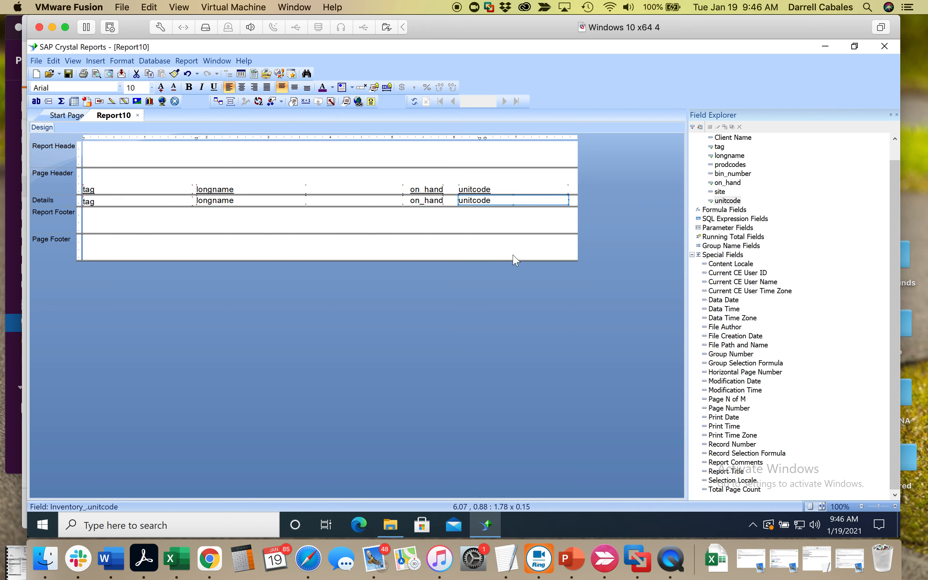
Step: Preview the report with the first 100 records, check the columns, and return to the design view
click(73, 61)
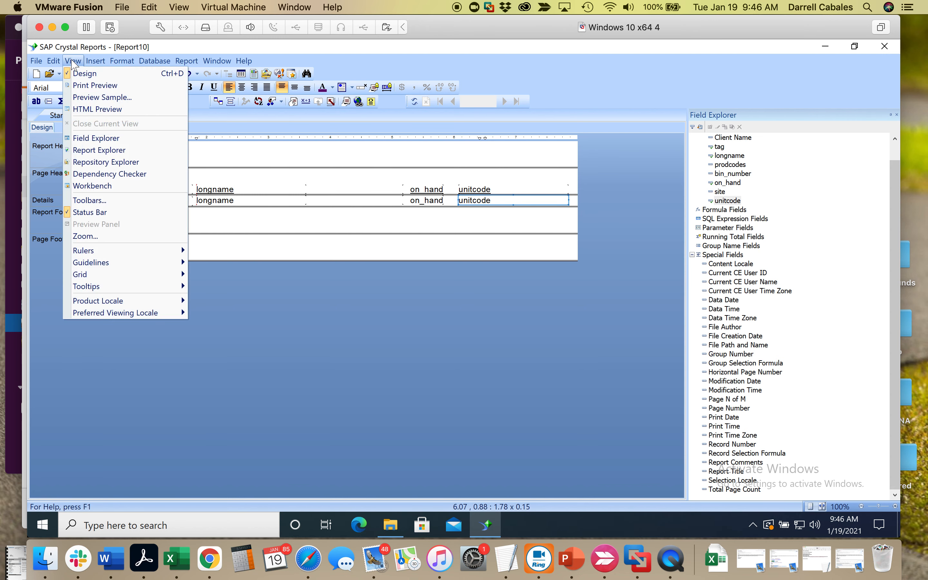
click(100, 99)
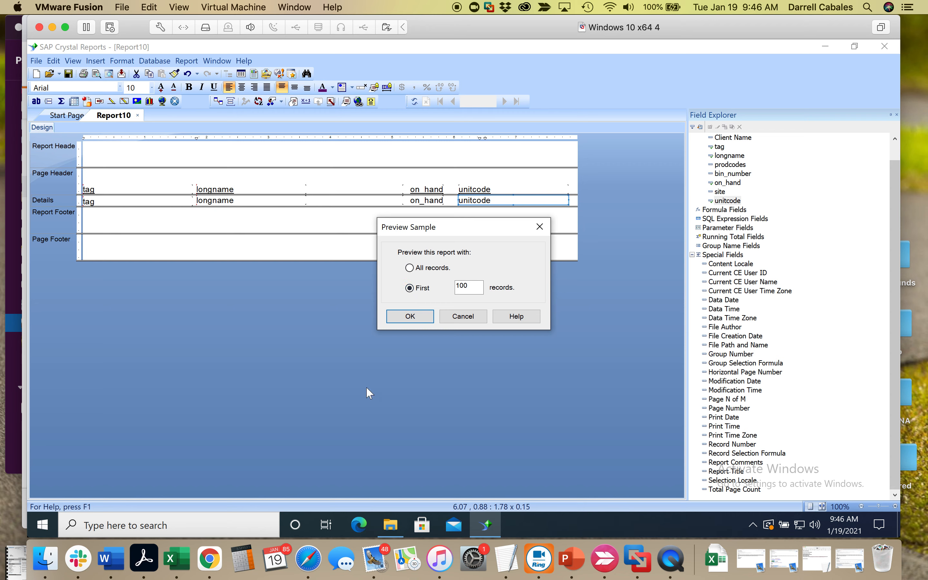
click(410, 317)
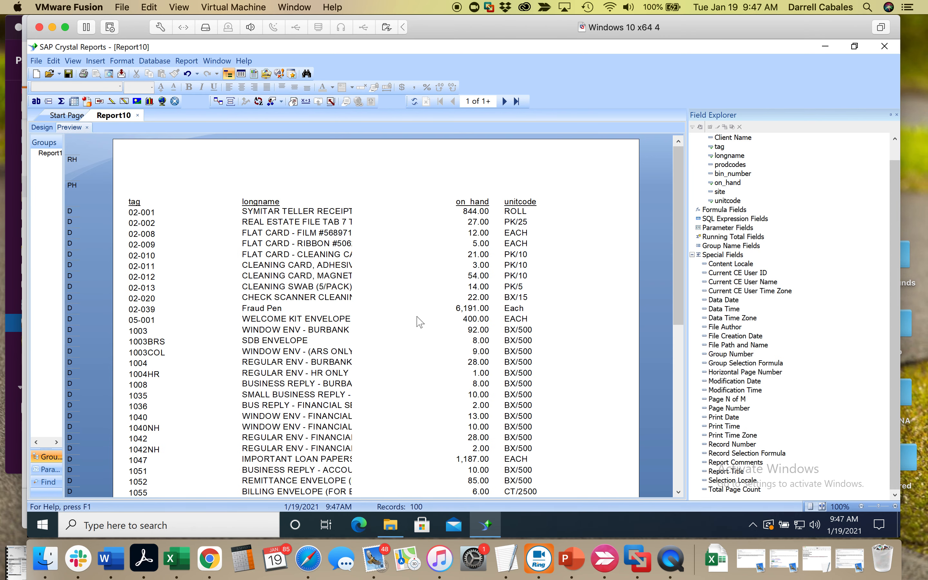
scroll(420, 321, down, 1)
scroll(420, 322, up, 1)
click(42, 128)
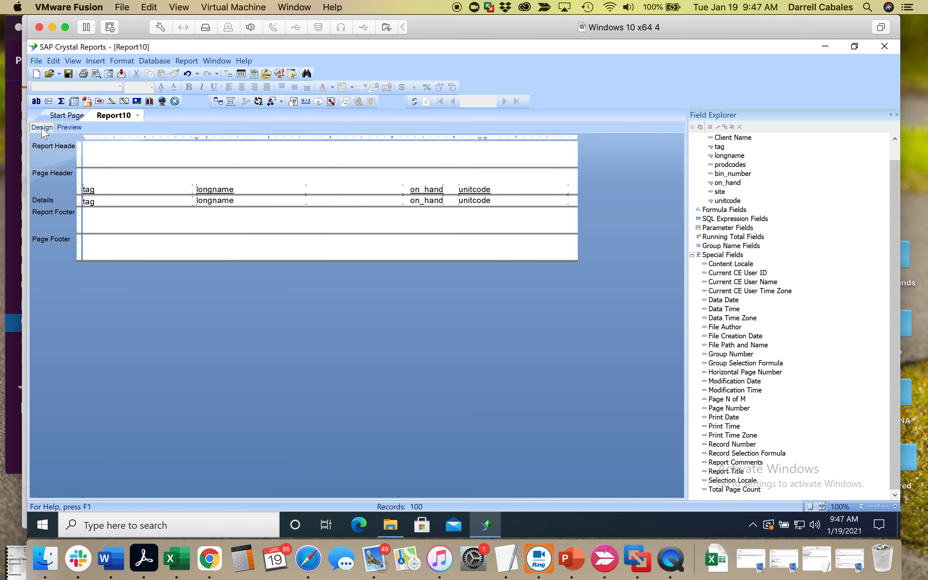
Step: Check the columns in the preview, and narrow the tag field and its heading to about 0.92 in the design view
click(73, 128)
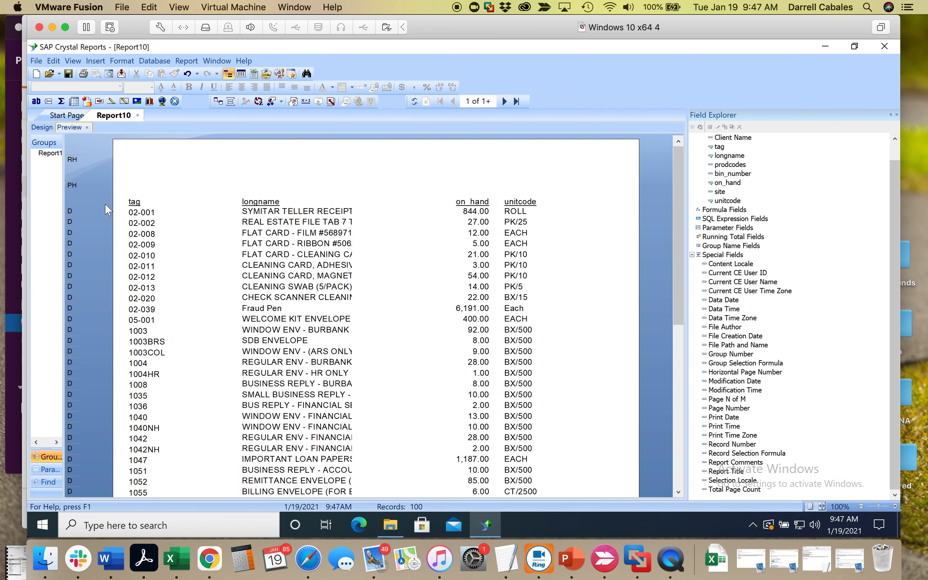
click(42, 127)
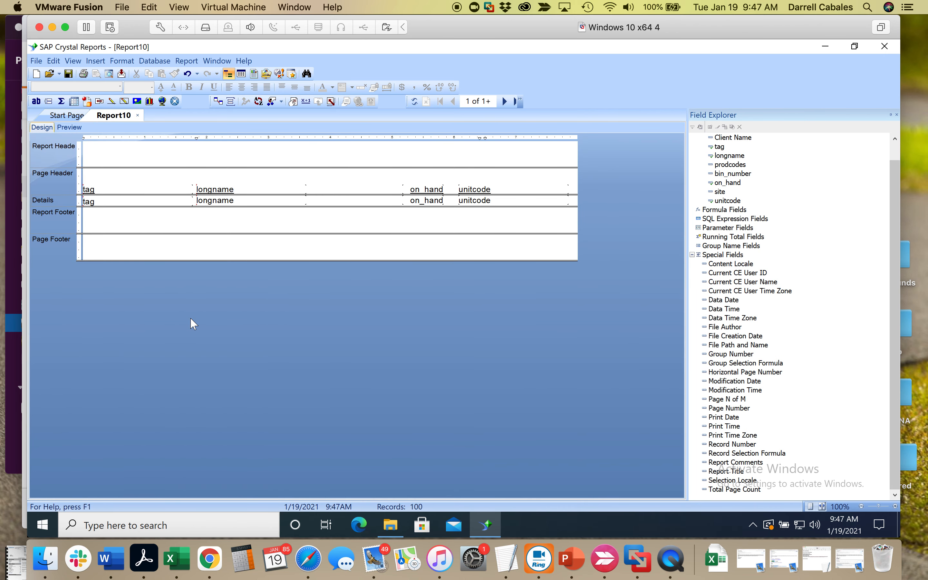
click(135, 187)
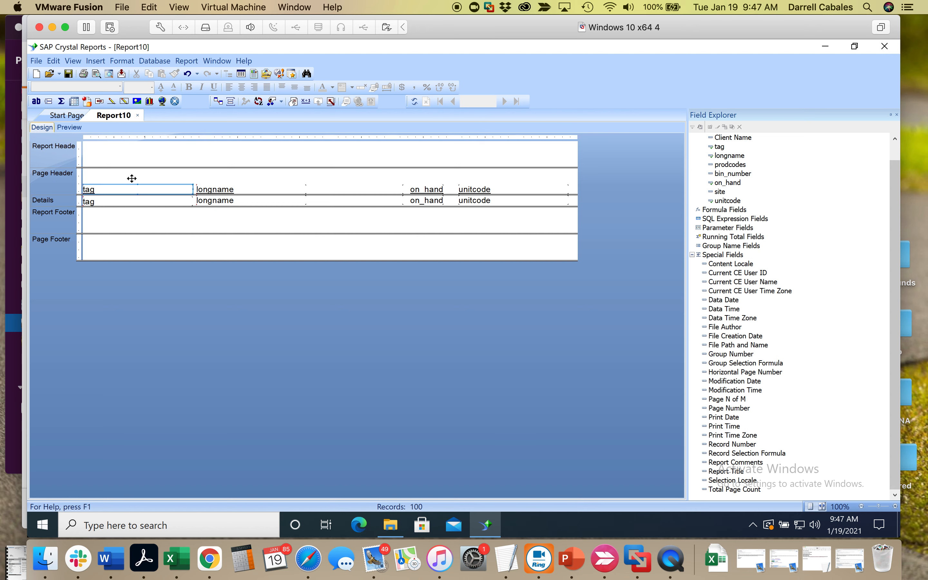
click(163, 200)
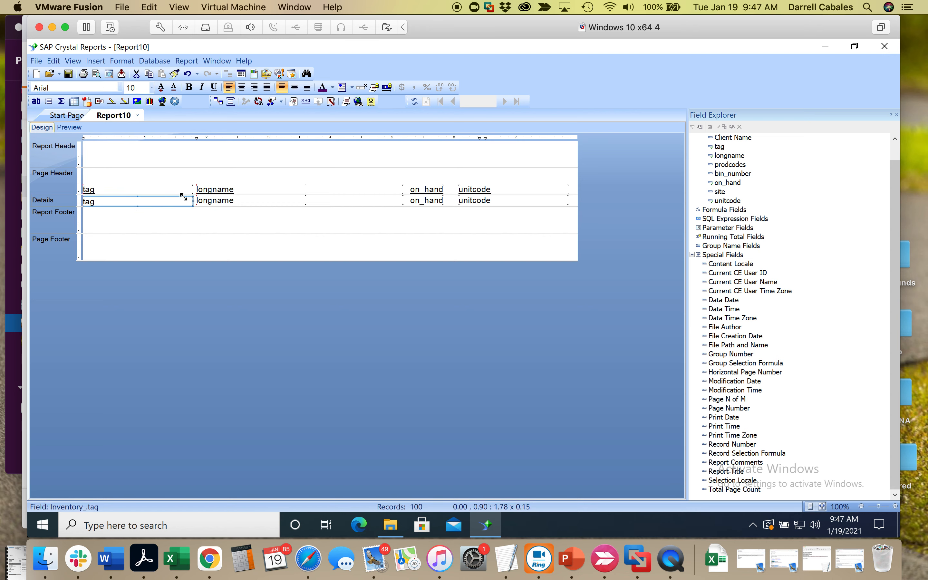
drag(184, 197, 131, 196)
Step: Narrow the unitcode field and its heading to about 1.01 and move them right to about 7.00
click(532, 186)
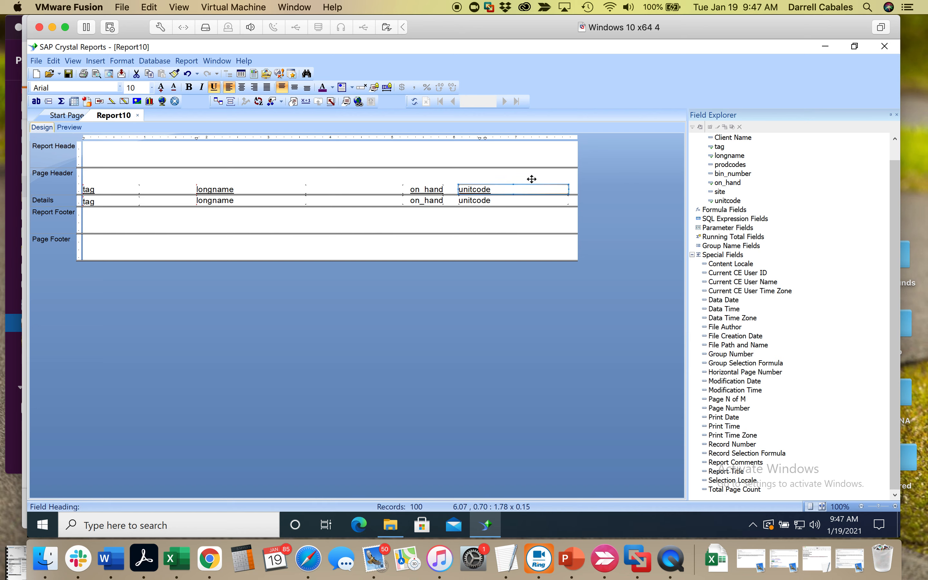
click(562, 201)
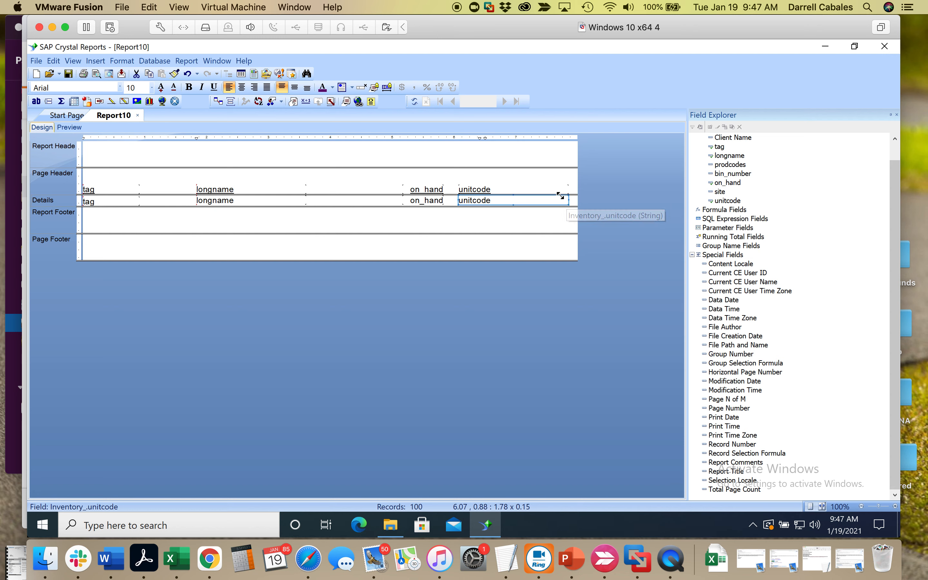
click(548, 210)
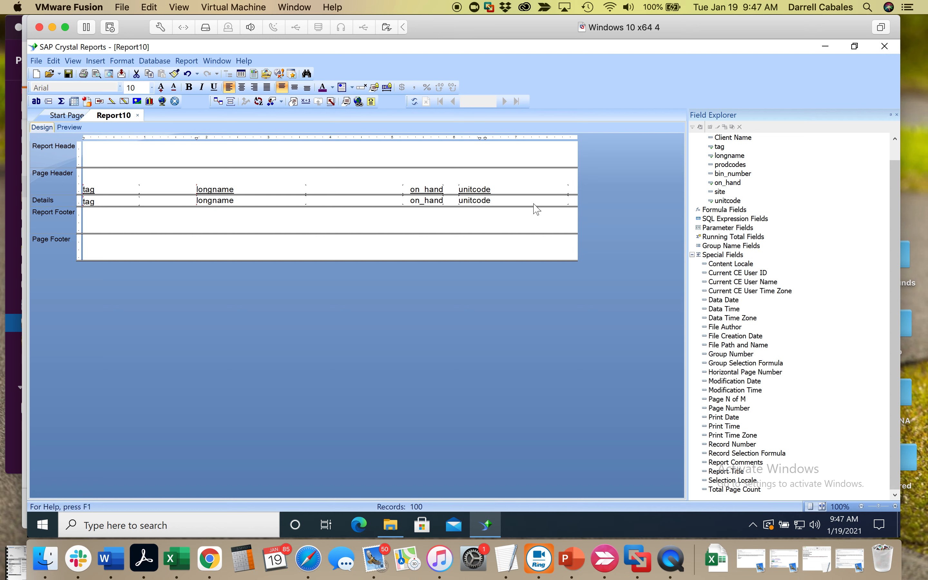
click(559, 199)
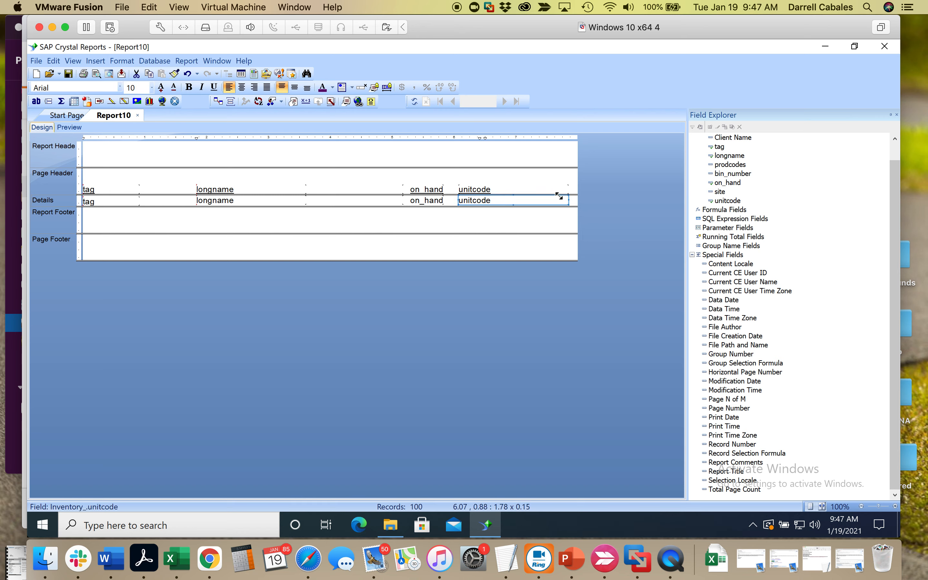
mouse_move(549, 196)
mouse_down()
mouse_move(504, 199)
mouse_move(565, 207)
mouse_move(555, 190)
mouse_up()
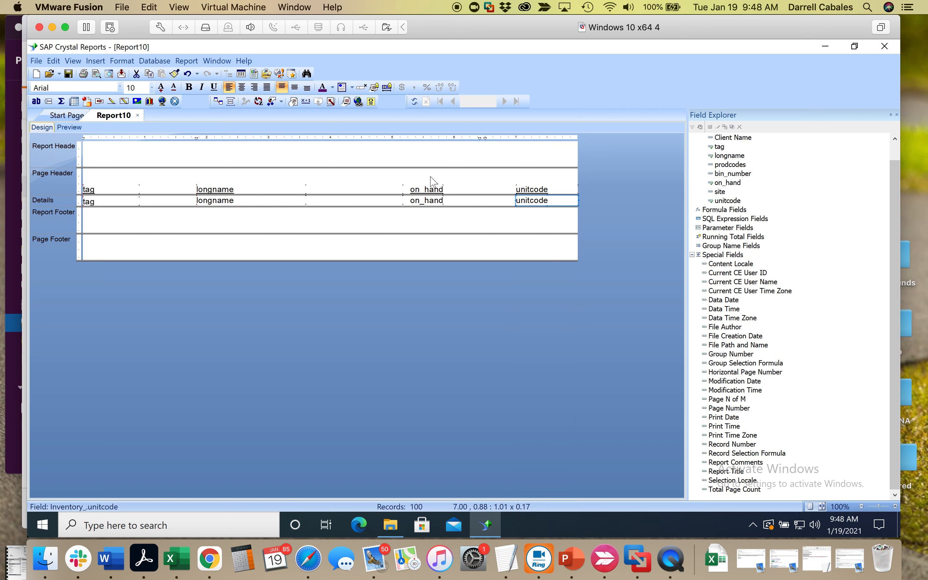
Step: Move the on_hand field and its heading right to about 6.17, beside the unitcode column
click(424, 190)
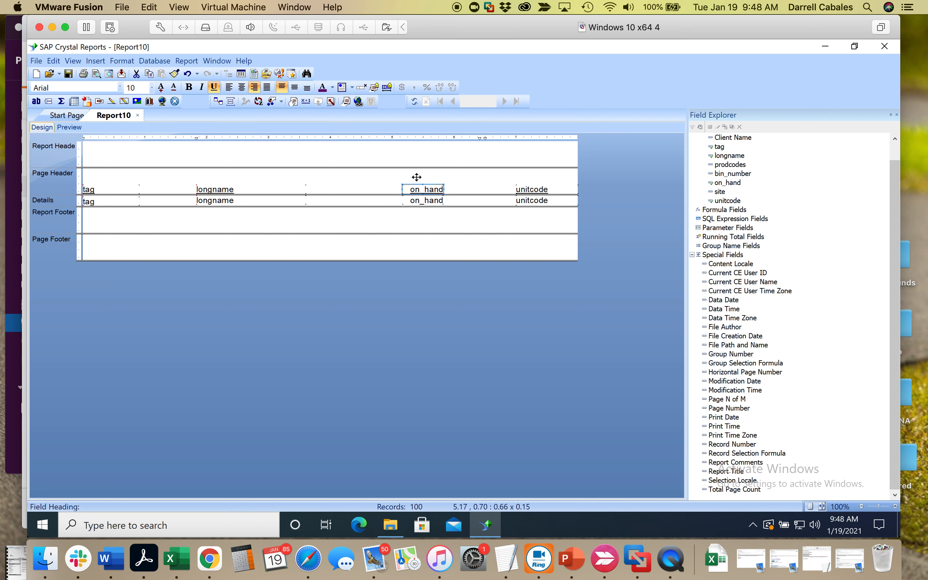
click(418, 197)
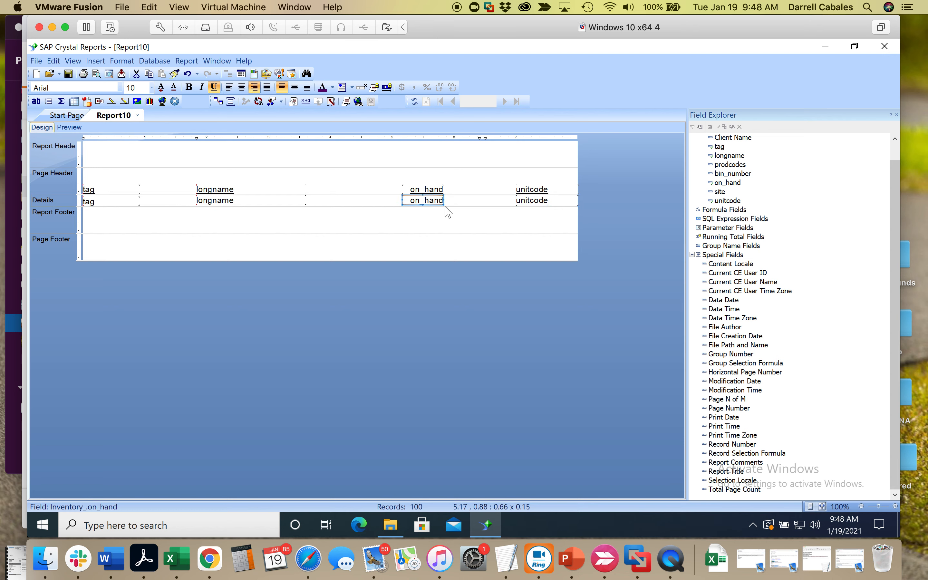
drag(429, 199, 494, 203)
drag(492, 201, 492, 202)
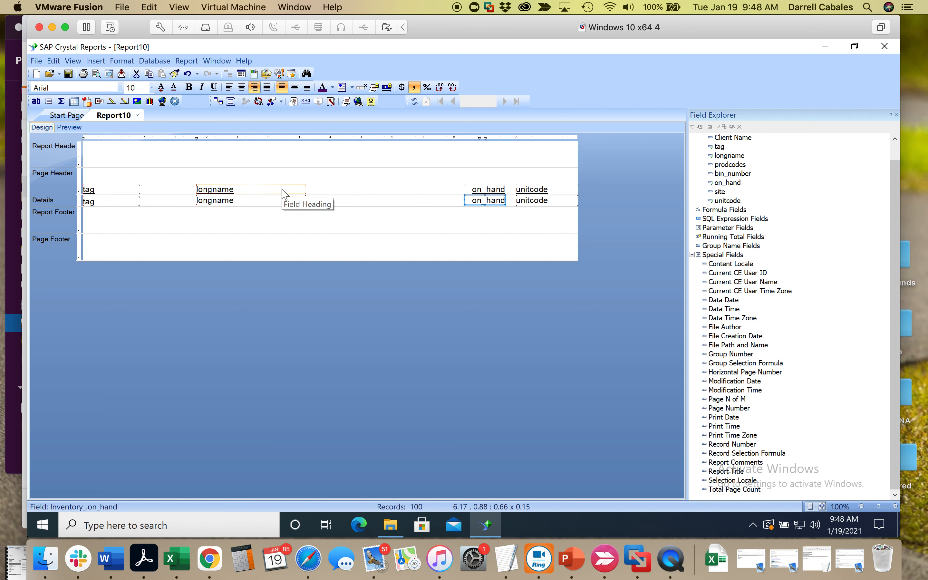
Step: Move the longname field and heading left to about 1.08, widen them to about 4.83, and check the result in the preview
click(273, 200)
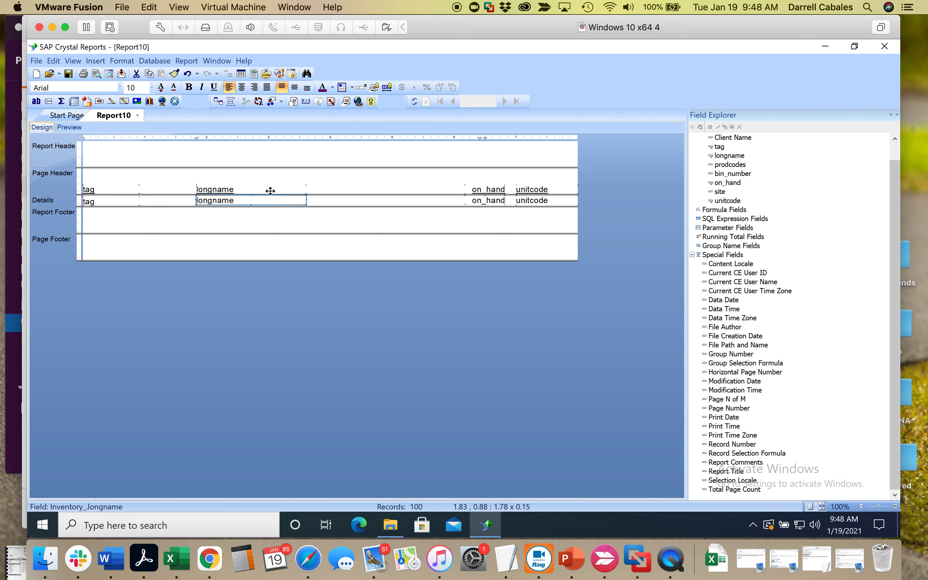
drag(259, 193, 448, 197)
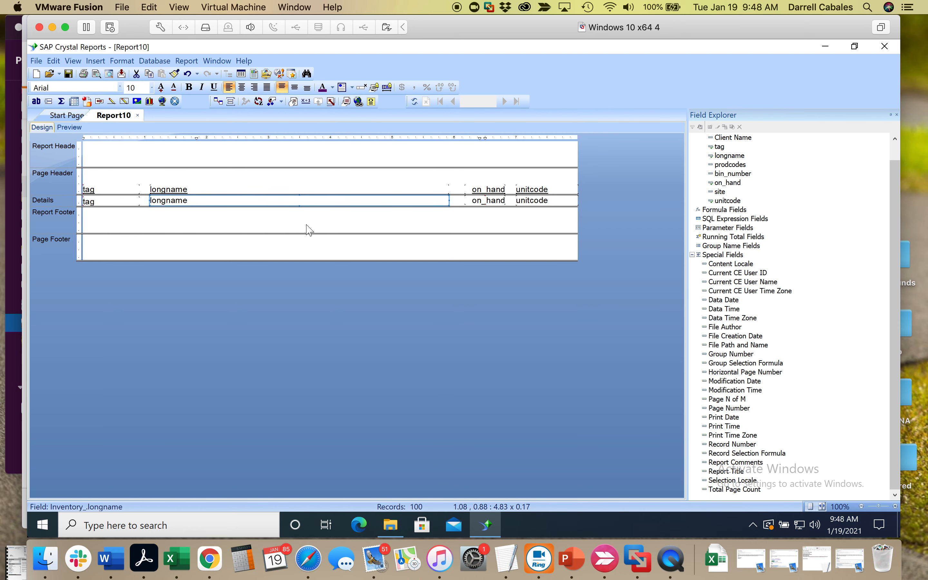
click(68, 129)
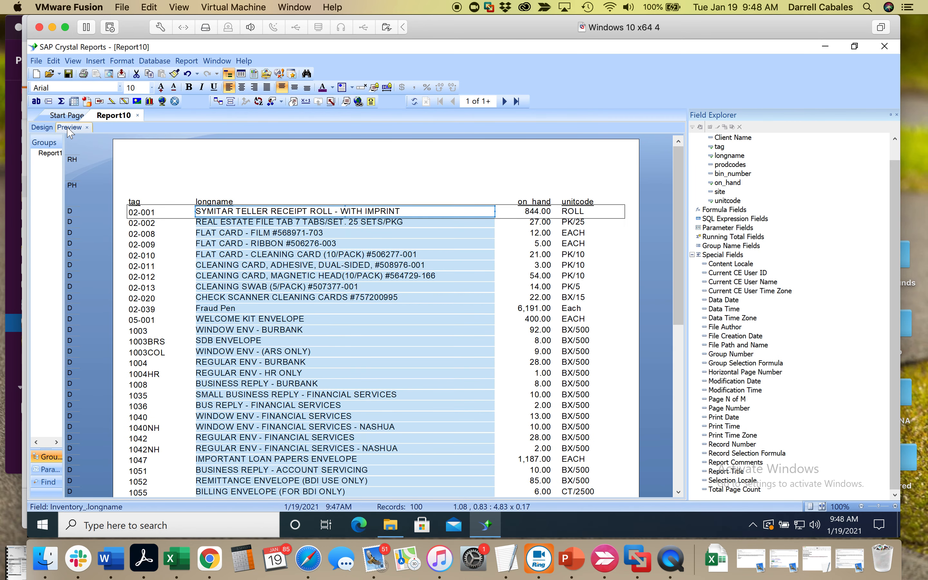
click(331, 196)
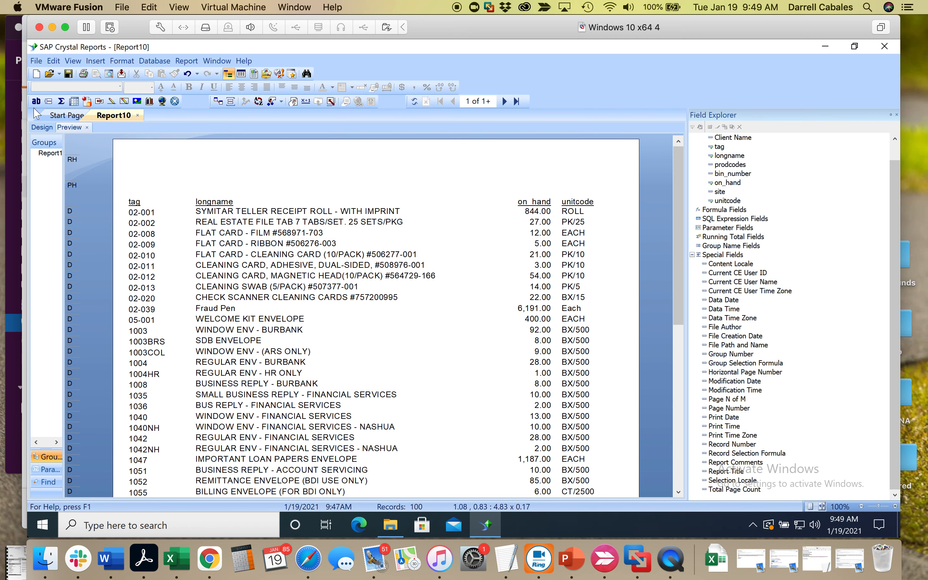
click(45, 130)
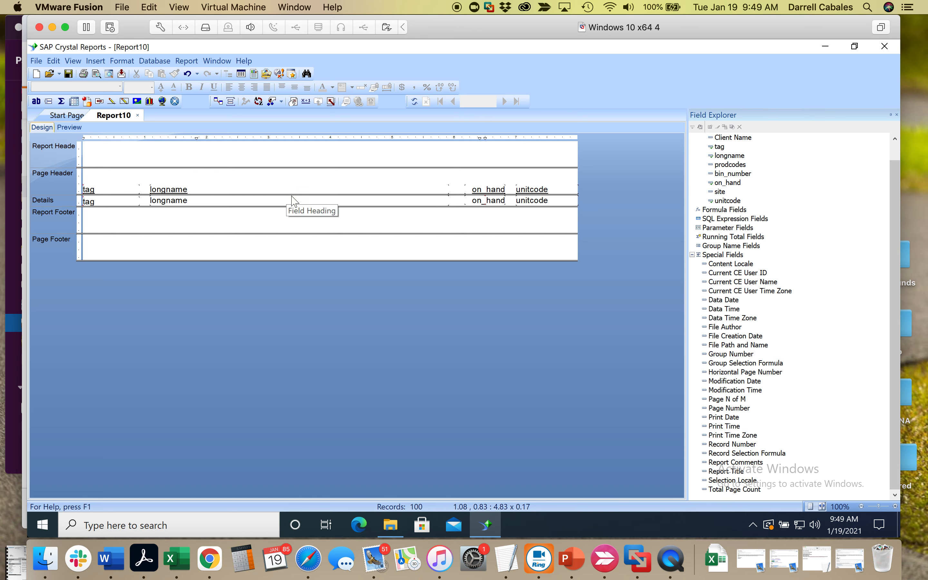
Step: Enlarge the Page Header section downward to make room around the column headings
drag(280, 187, 284, 199)
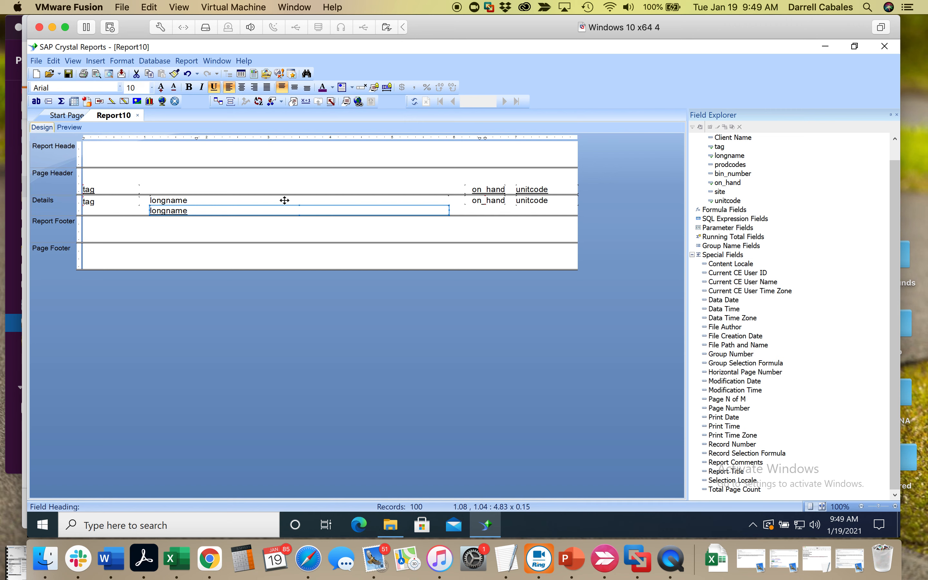
key(ctrl+z)
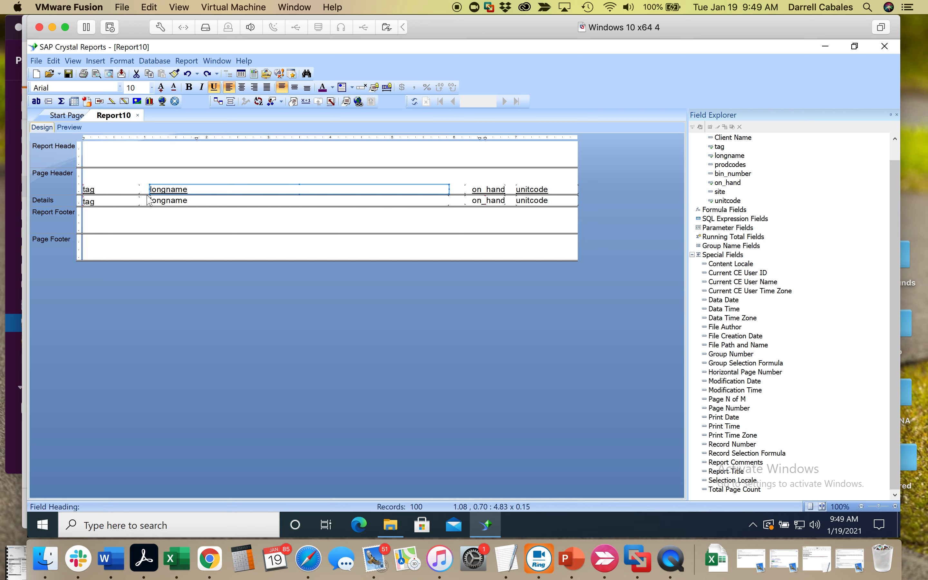
drag(137, 187, 136, 229)
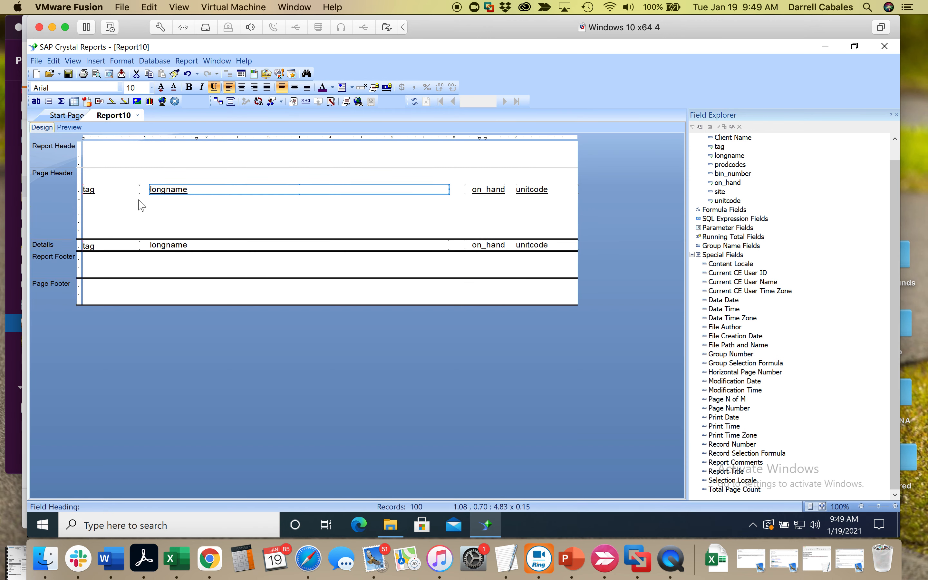
Step: Move the tag, longname, on_hand and unitcode headings together to the lower edge of the Page Header and make them bold
click(93, 193)
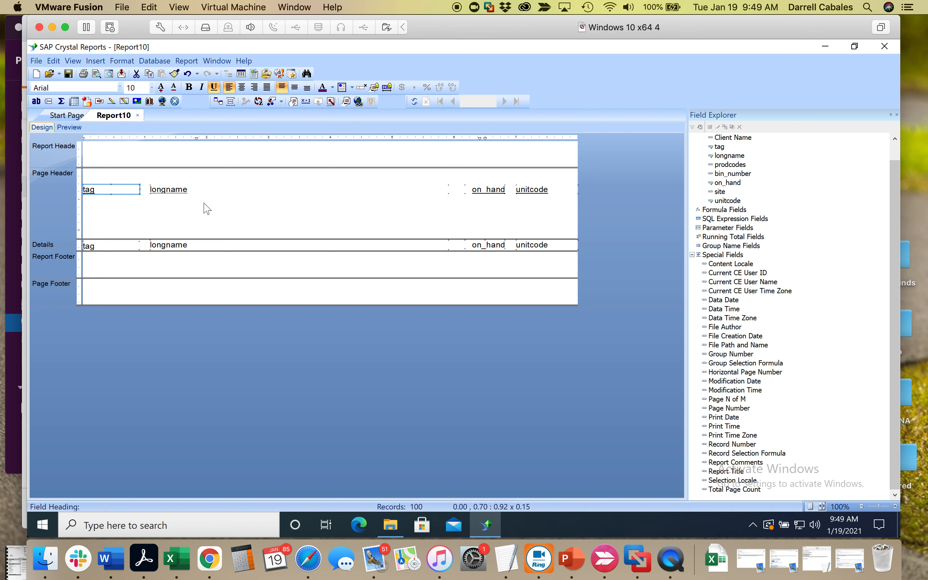
ctrl+click(197, 188)
ctrl+click(480, 192)
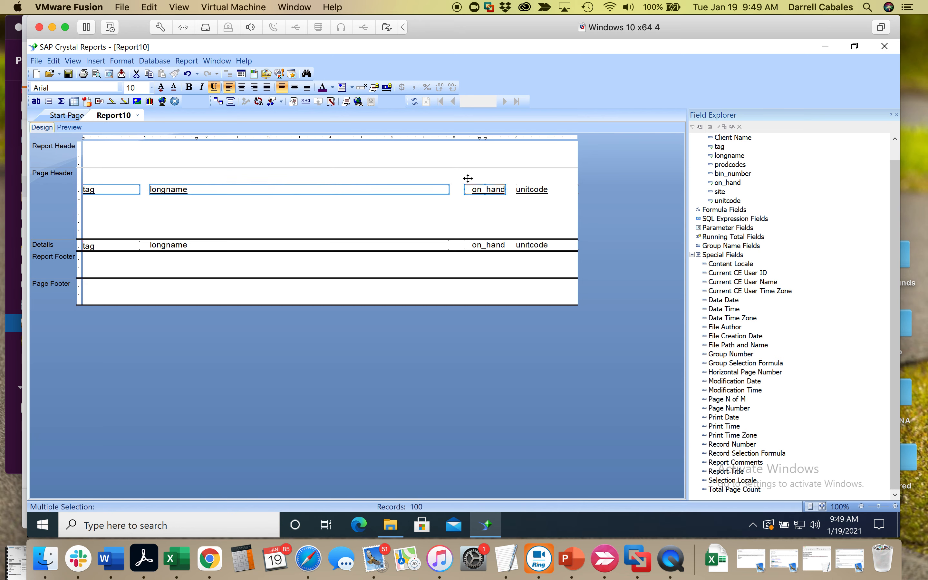
ctrl+click(532, 189)
drag(530, 184, 530, 227)
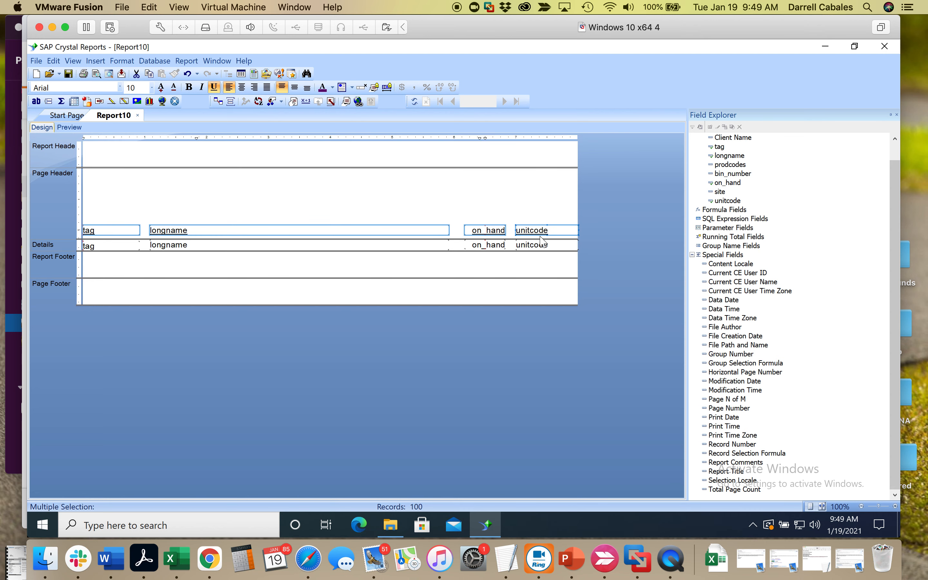
click(189, 87)
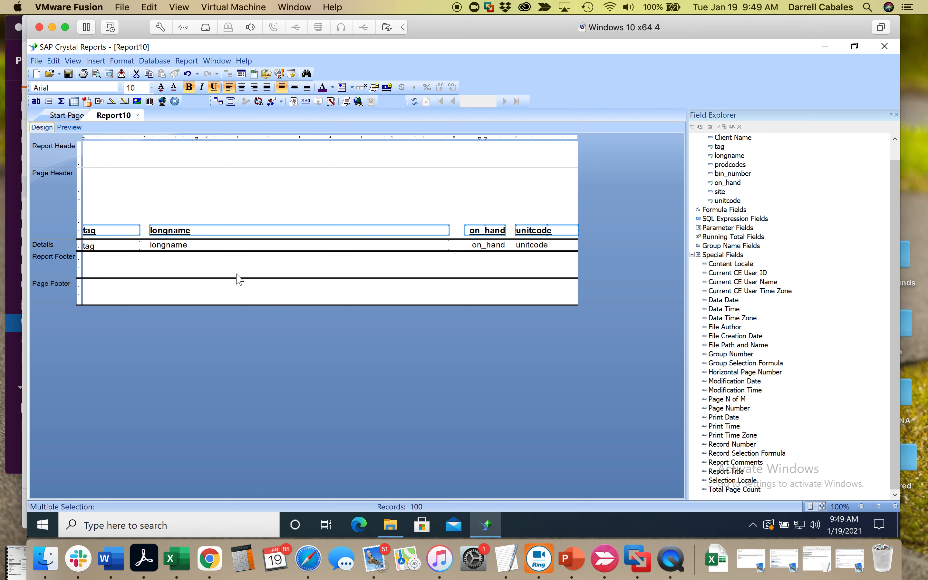
click(257, 204)
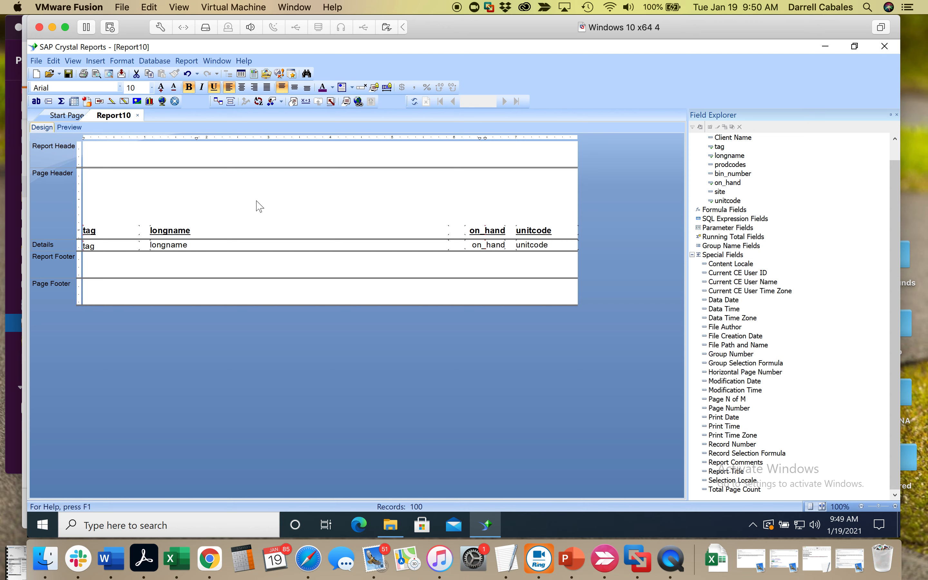
Step: Place the Client Name field near the top centre of the Page Header and enlarge it to about 2.92 by 0.42
scroll(824, 207, up, 1)
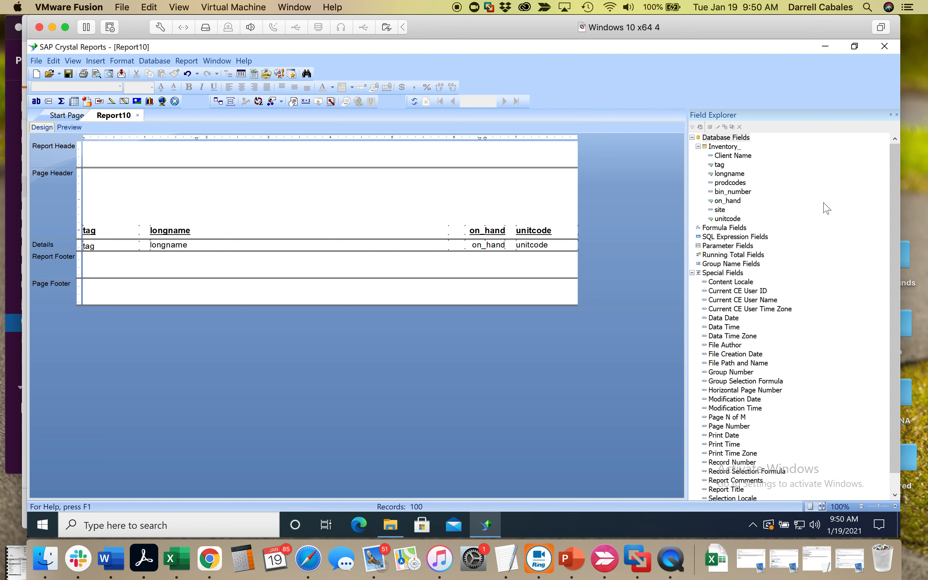
click(733, 155)
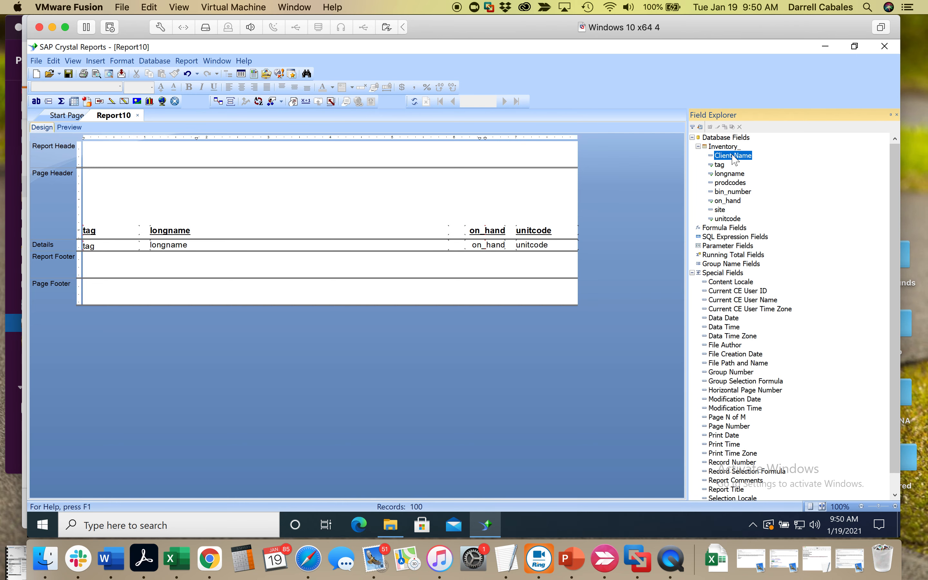
drag(733, 157, 279, 173)
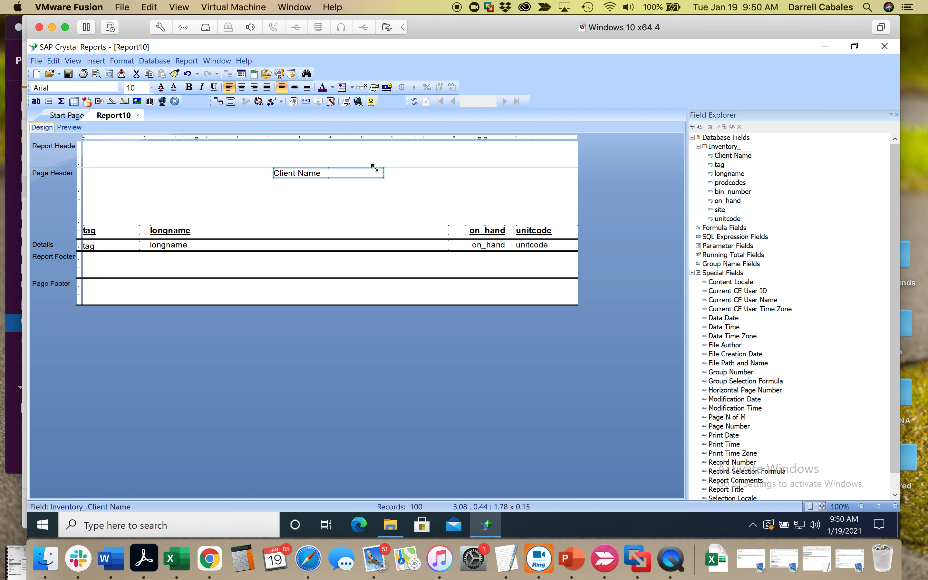
drag(375, 167, 444, 185)
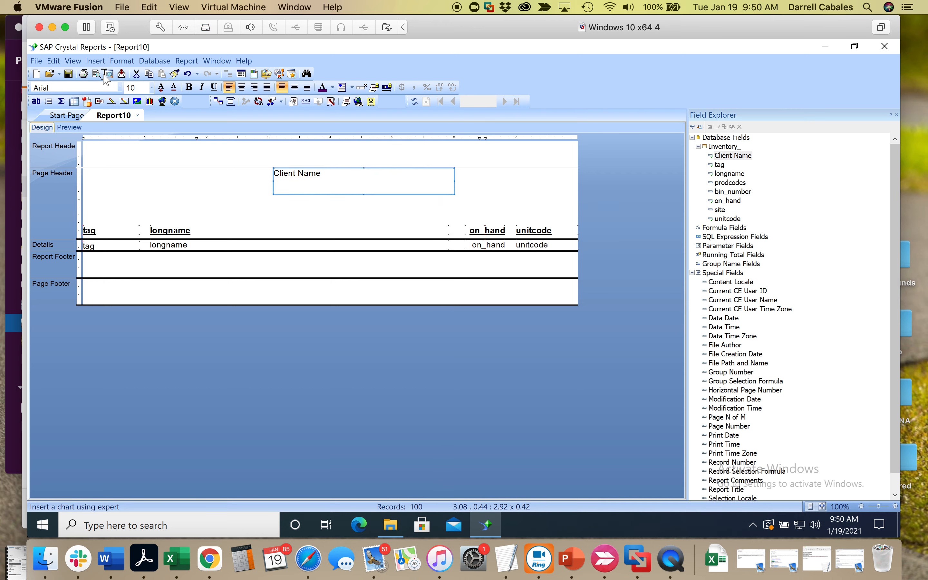
Step: Format the Client Name field in the Page Header as 18-point bold
click(152, 89)
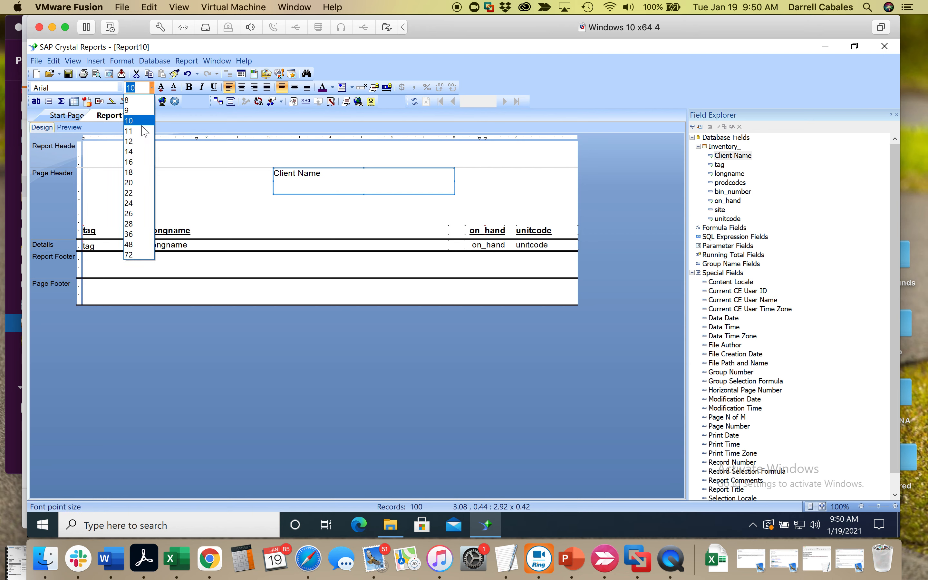
click(131, 173)
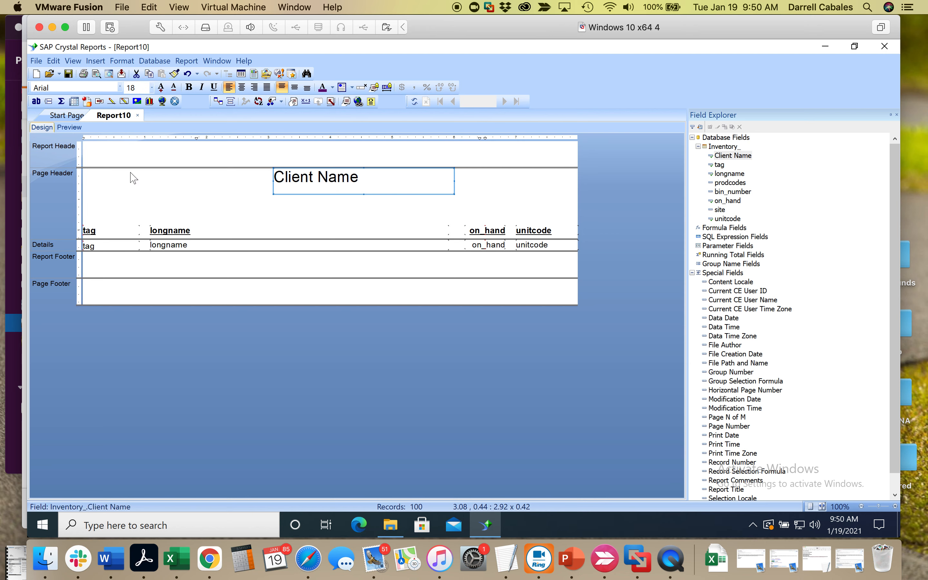
click(189, 90)
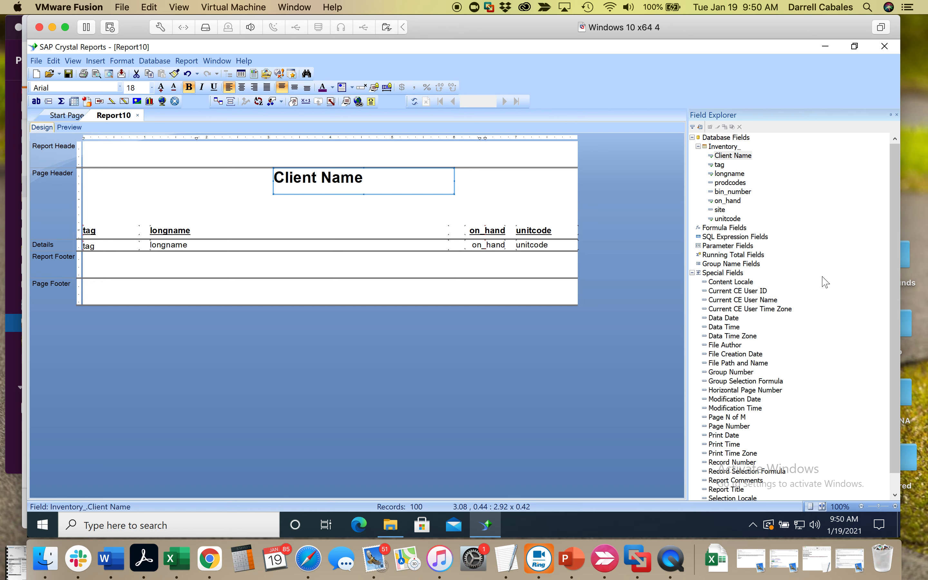
Step: Place the Report Title special field below Client Name in the Page Header and set its font size to 14
click(723, 489)
drag(721, 494, 279, 205)
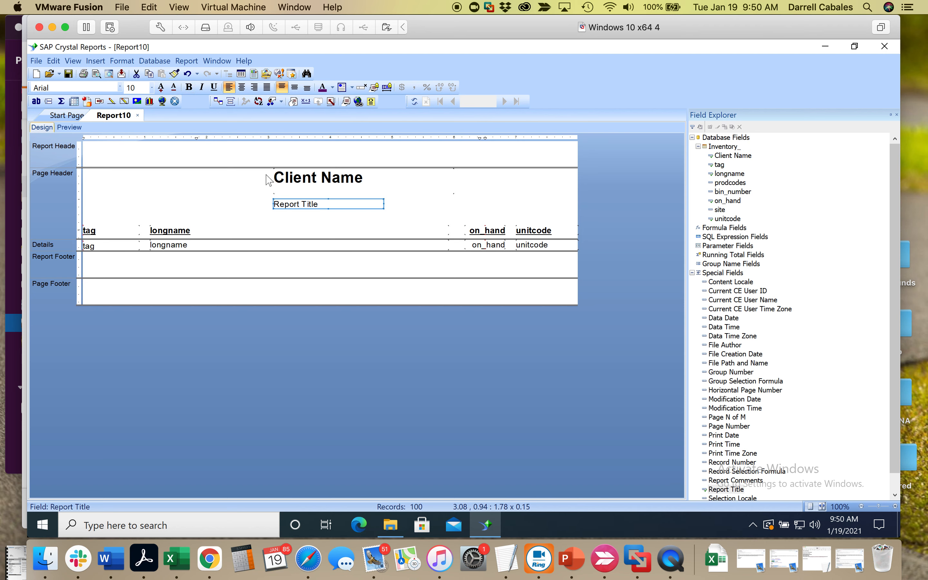
click(152, 88)
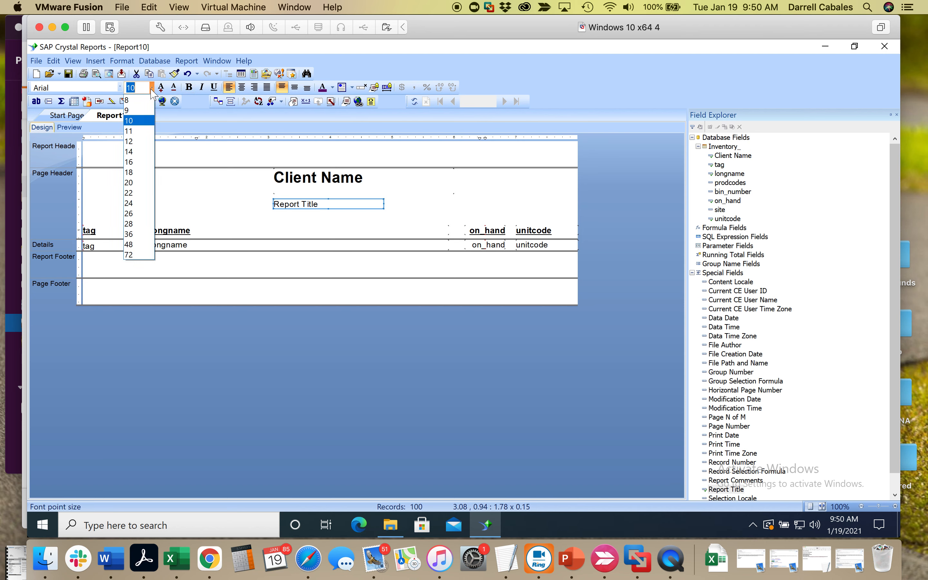
click(139, 152)
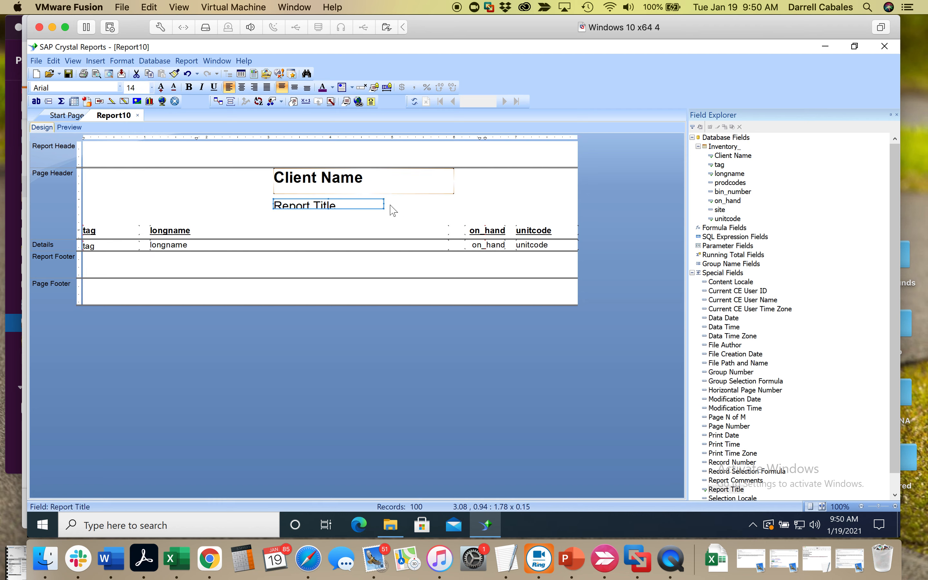
Step: Enlarge the Report Title field in the Page Header to about 2.67 by 0.25
drag(374, 200, 431, 203)
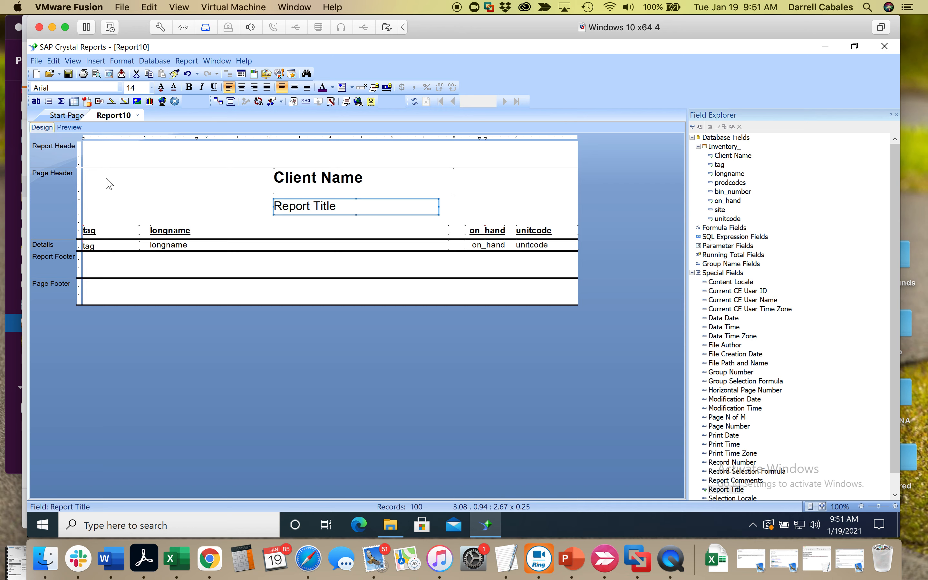
Step: Insert the PageDNA_logo picture from the images folder in the desktop's Crystal Reports folder at the Page Header's upper left corner
click(95, 61)
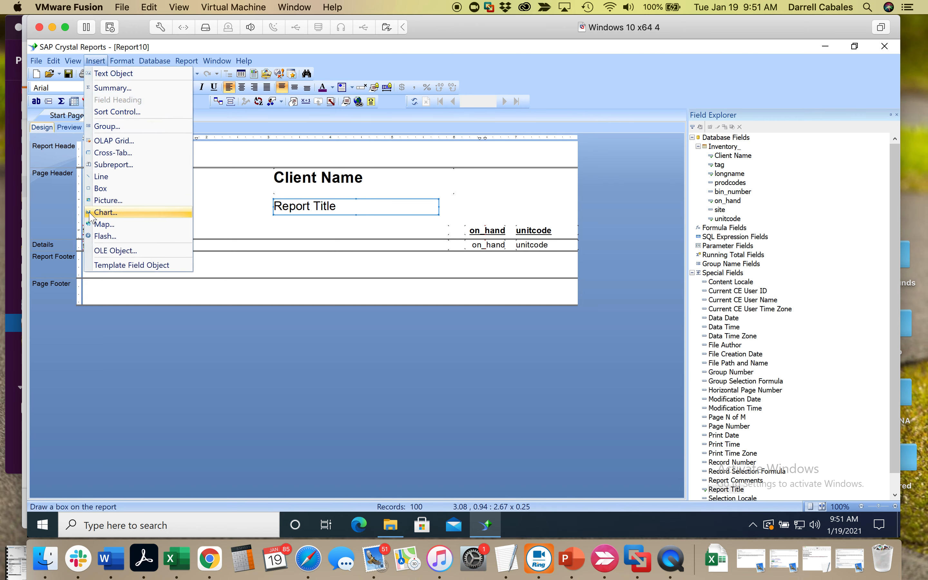
click(101, 200)
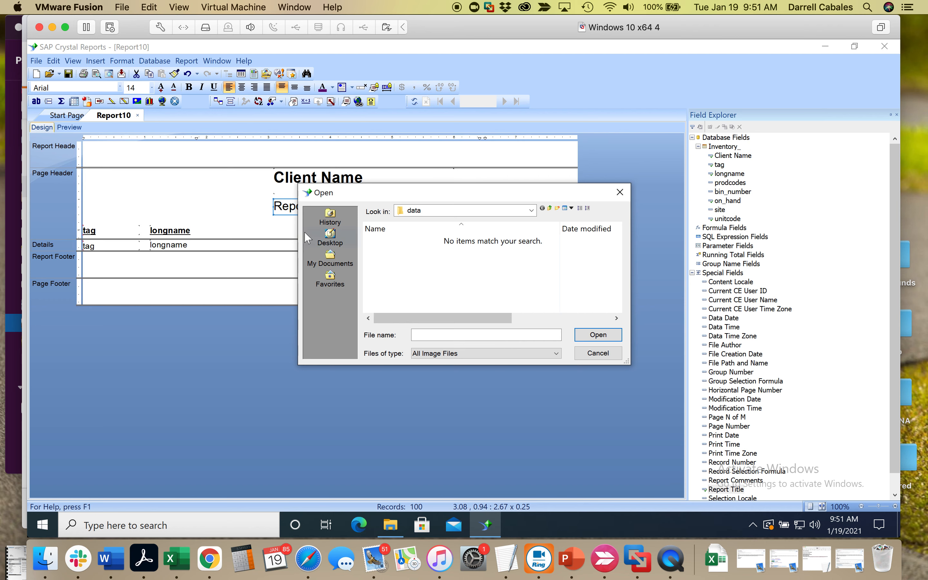
click(330, 234)
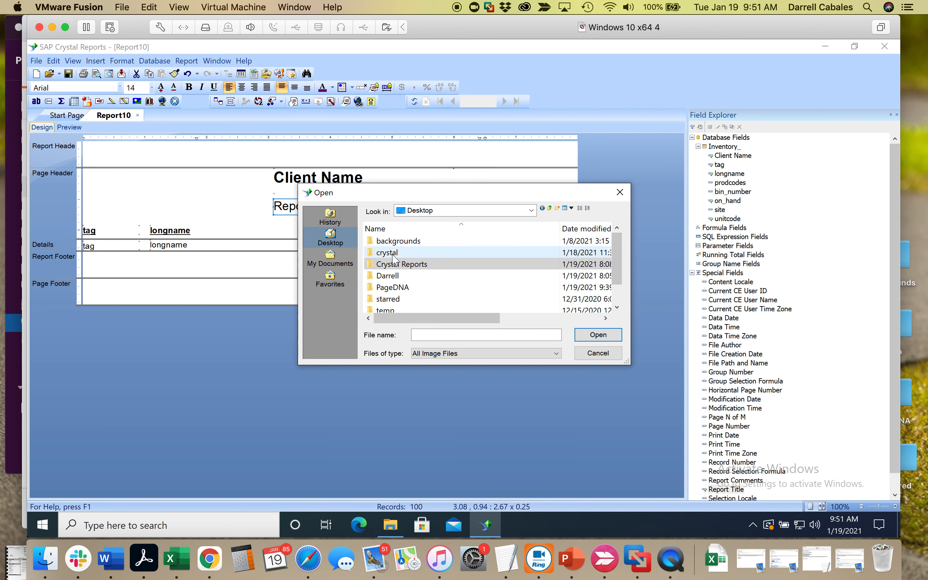
double_click(392, 264)
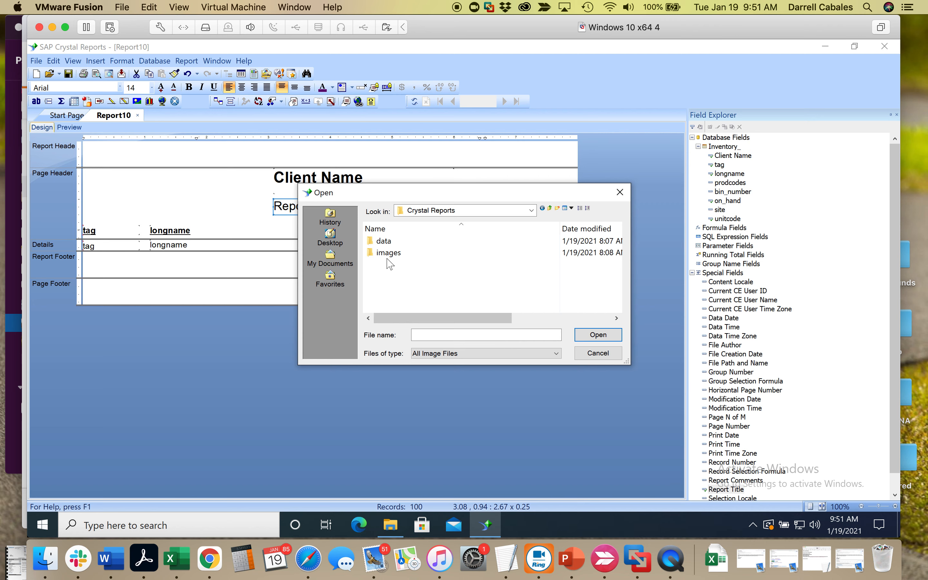
double_click(389, 253)
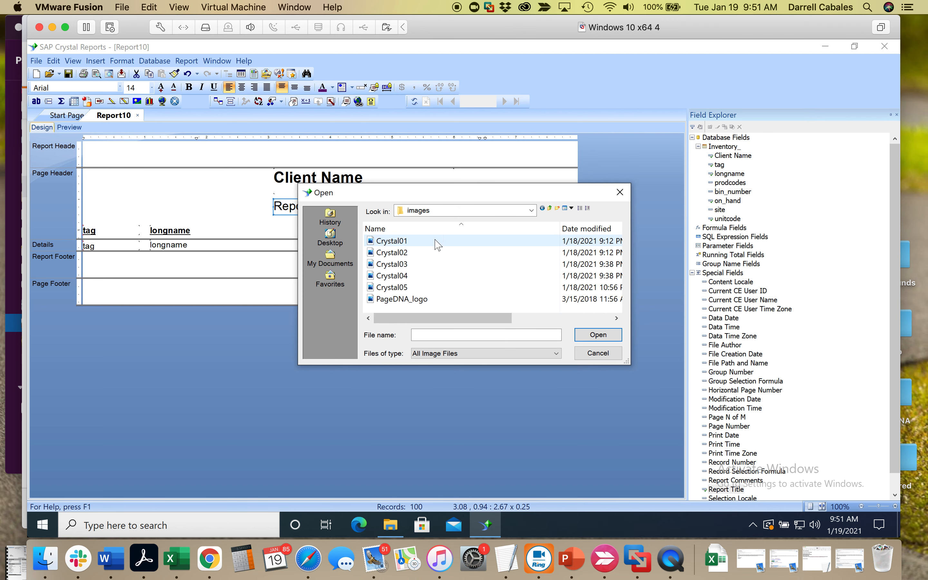
click(413, 300)
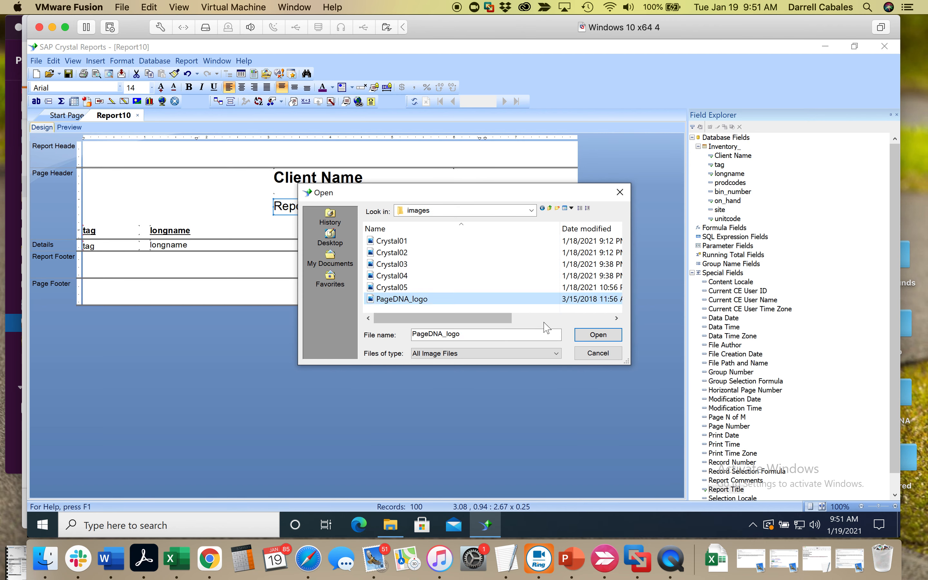
click(600, 337)
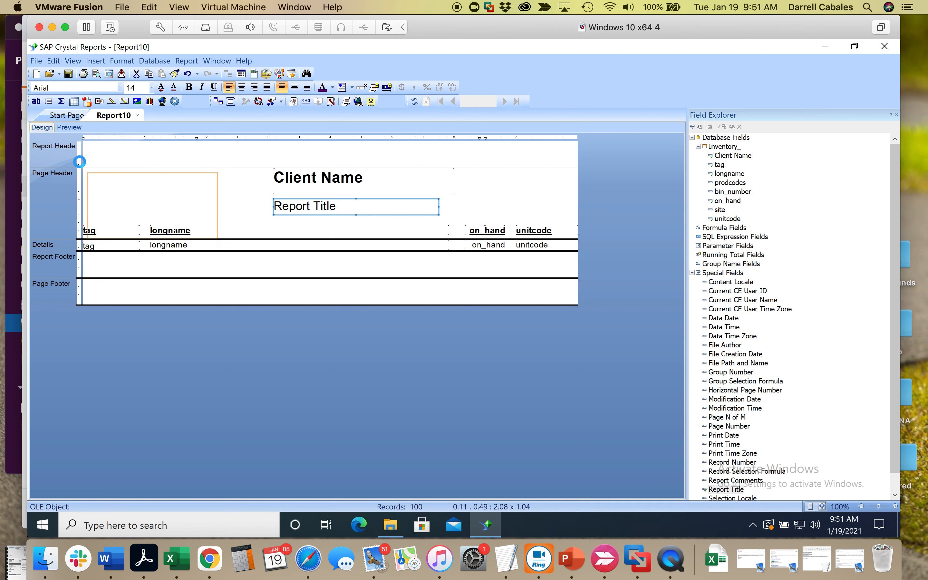
click(76, 160)
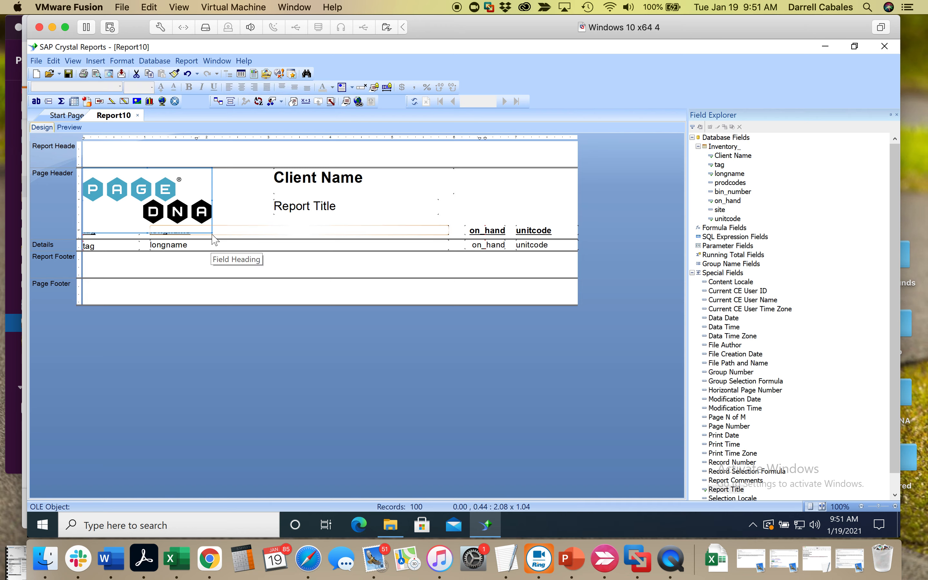
Step: Reposition the logo in the left part of the Page Header, level with Client Name, and shrink the Report Header to a narrow band
drag(202, 222, 212, 226)
drag(214, 229, 200, 210)
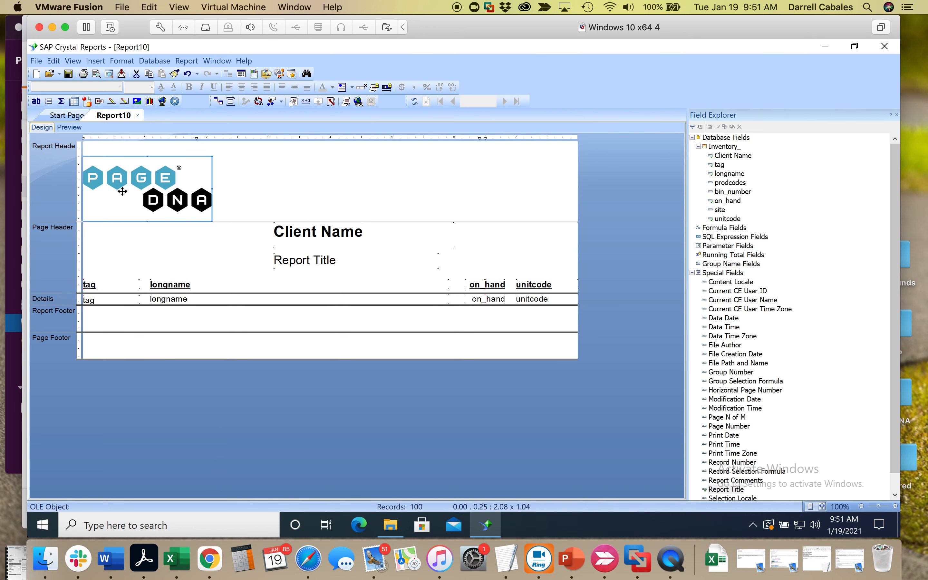
drag(134, 206, 118, 264)
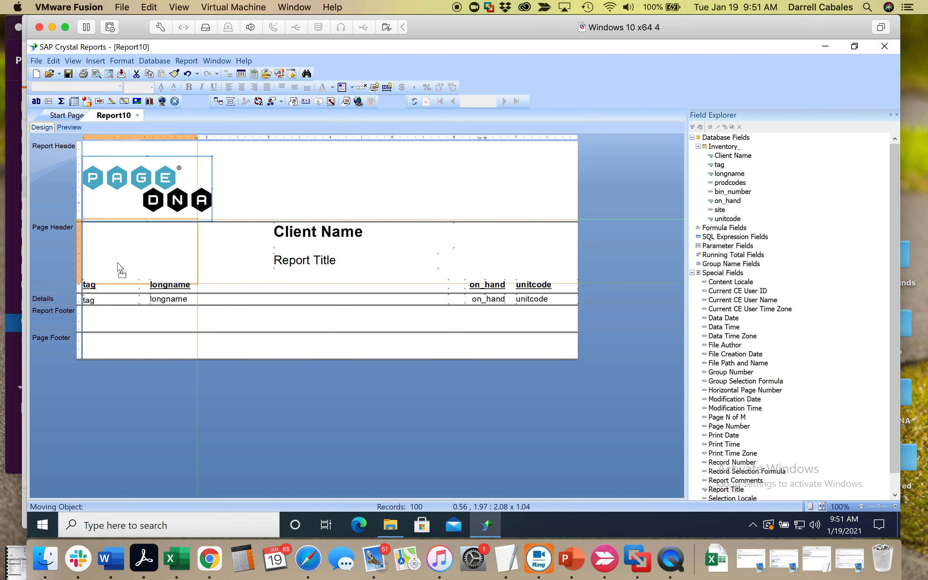
drag(118, 265, 118, 264)
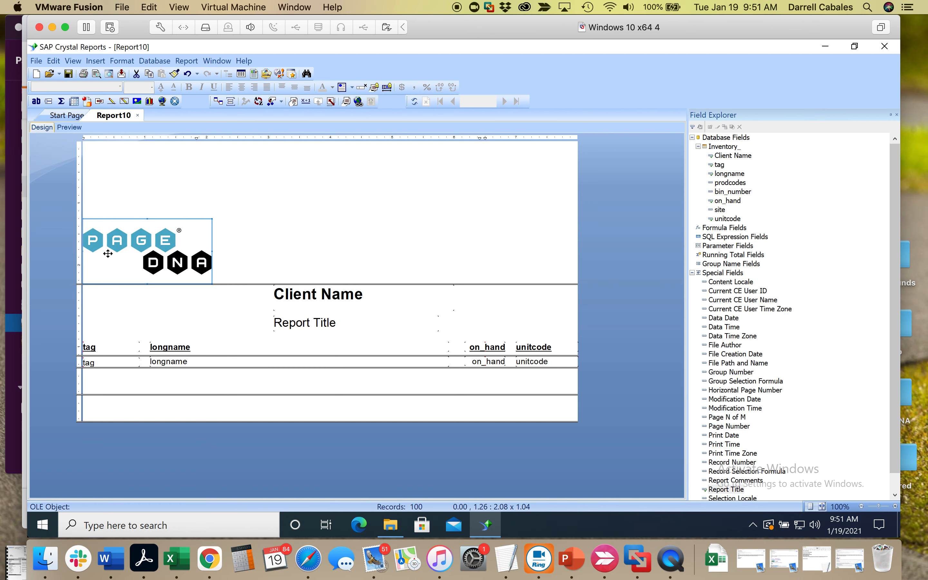
drag(168, 225, 165, 296)
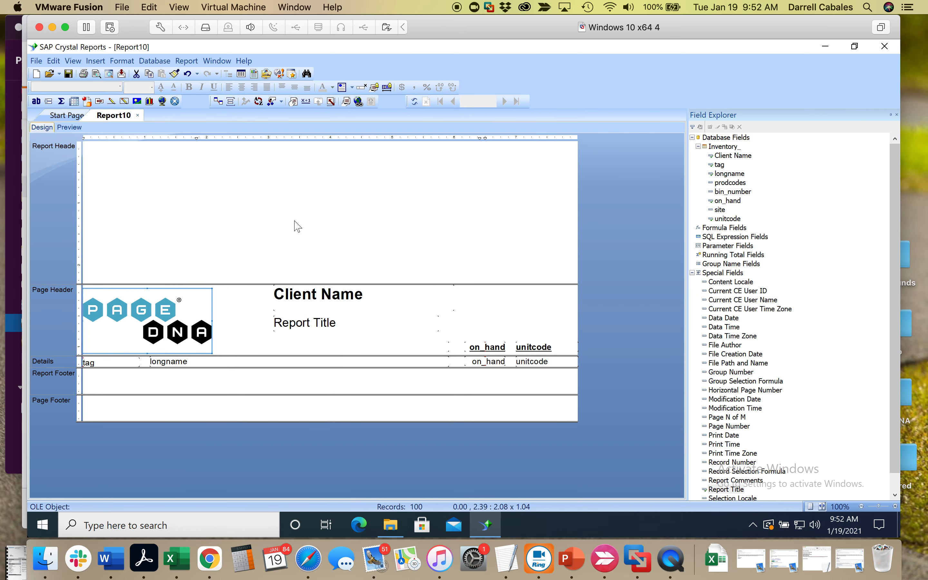
click(269, 291)
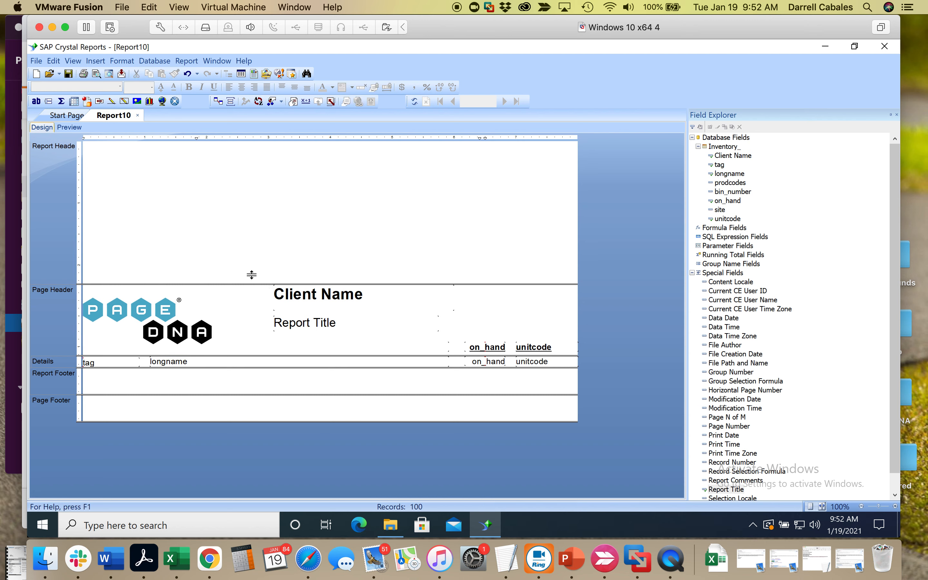
drag(252, 274, 253, 144)
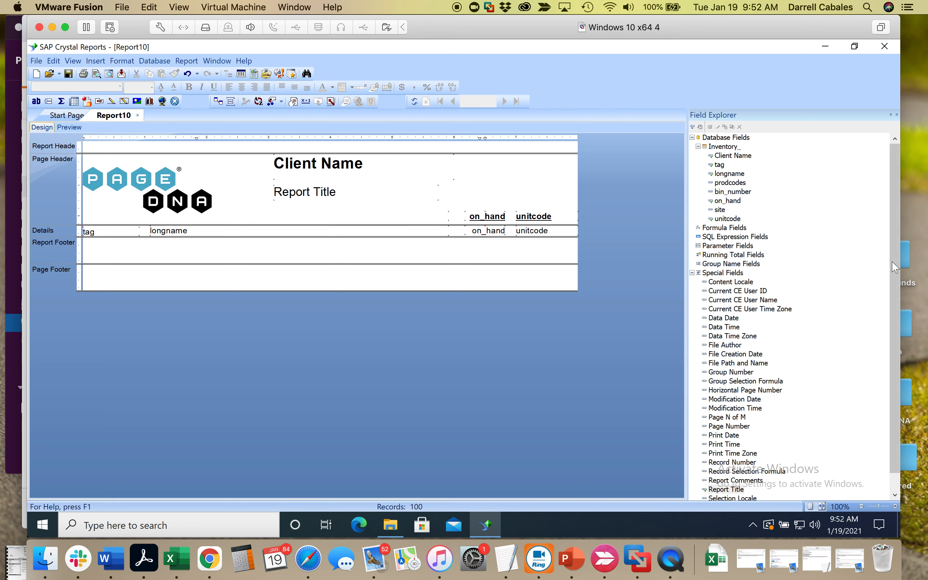
Step: Place the Page N of M special field in the Page Header's upper right corner and right-align its text
click(728, 417)
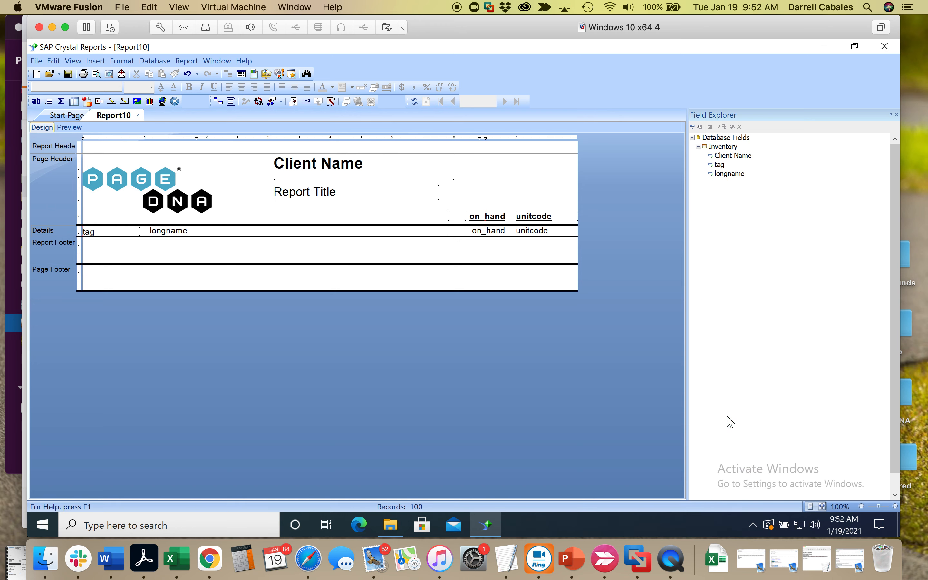
drag(729, 421, 465, 167)
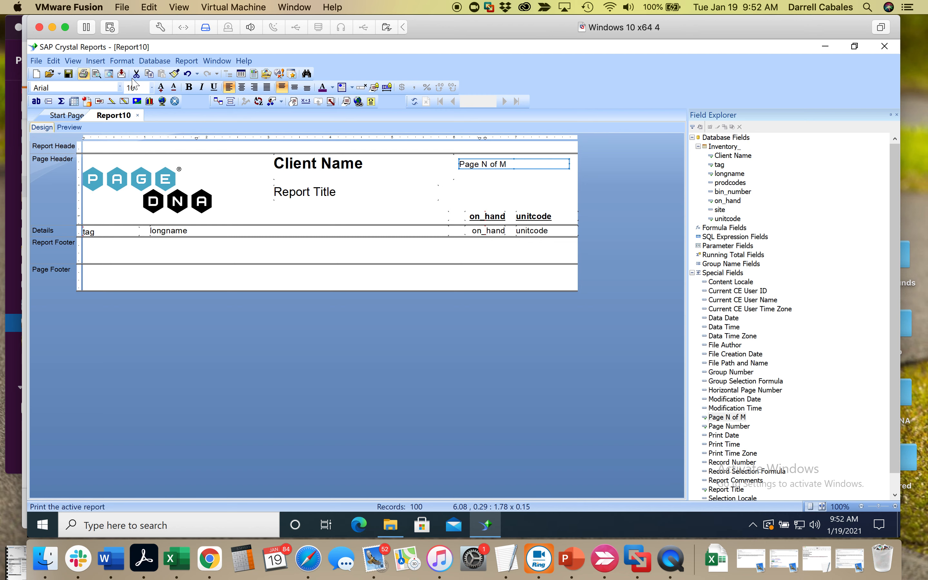
click(254, 89)
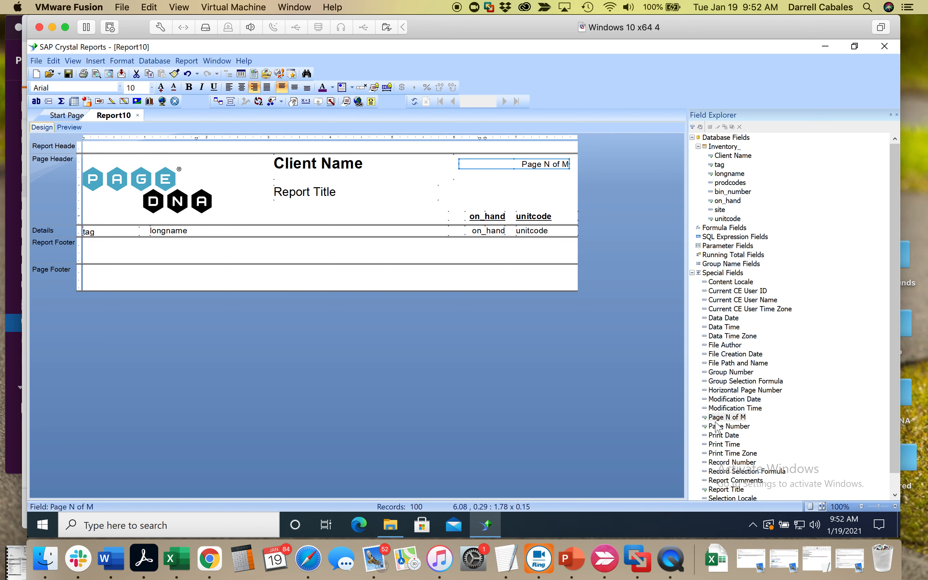
Step: Place the Print Date and Print Time special fields side by side in the right part of the Page Footer
click(719, 437)
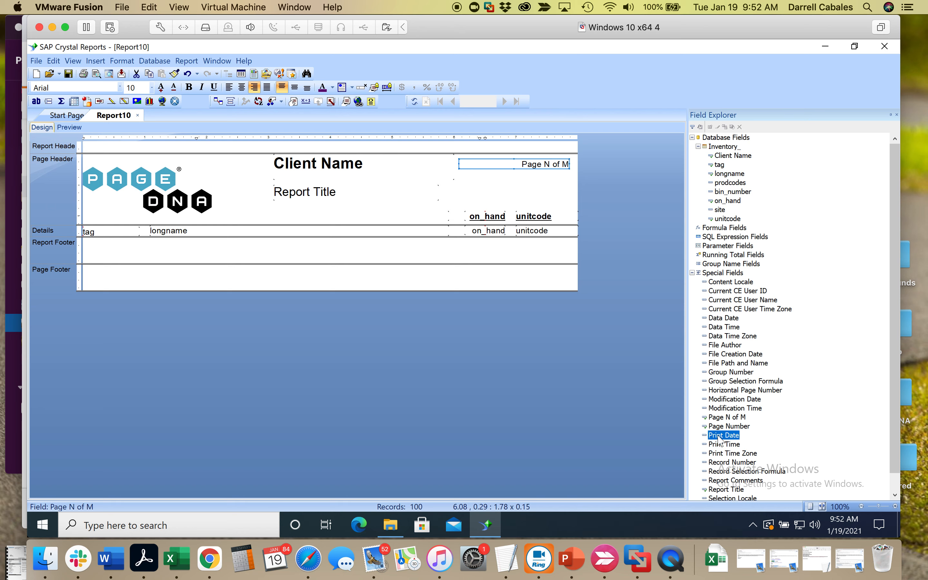
drag(720, 439, 553, 342)
drag(535, 301, 463, 279)
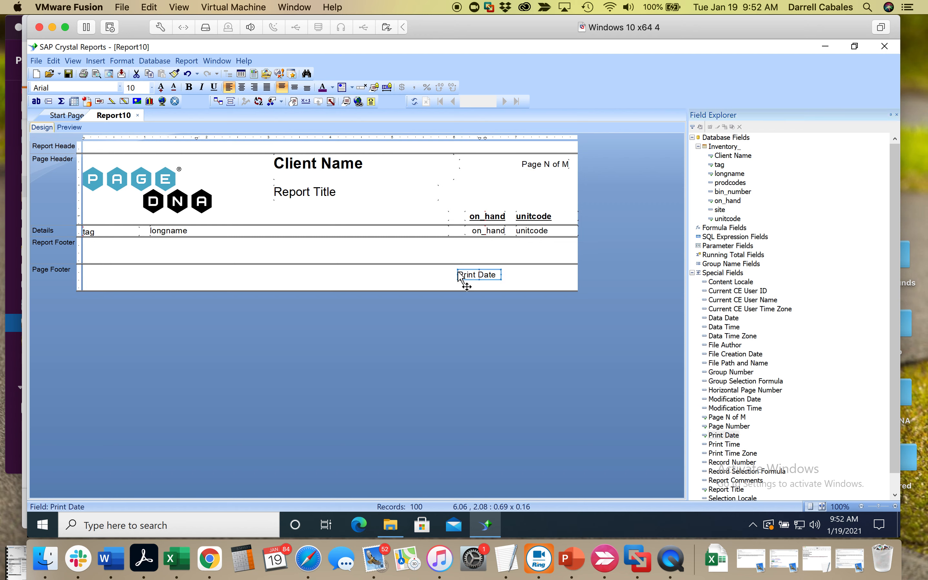
click(726, 446)
drag(726, 447, 521, 276)
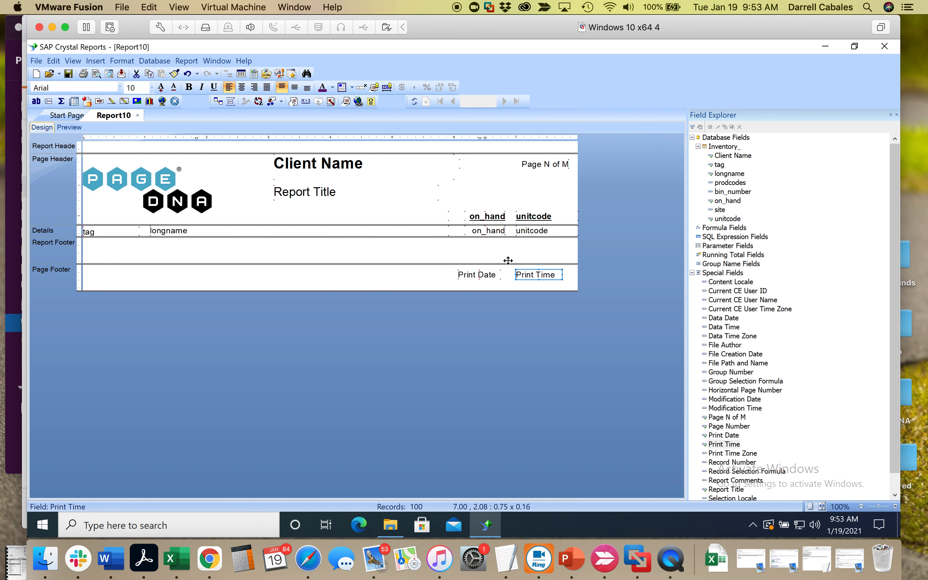
click(571, 195)
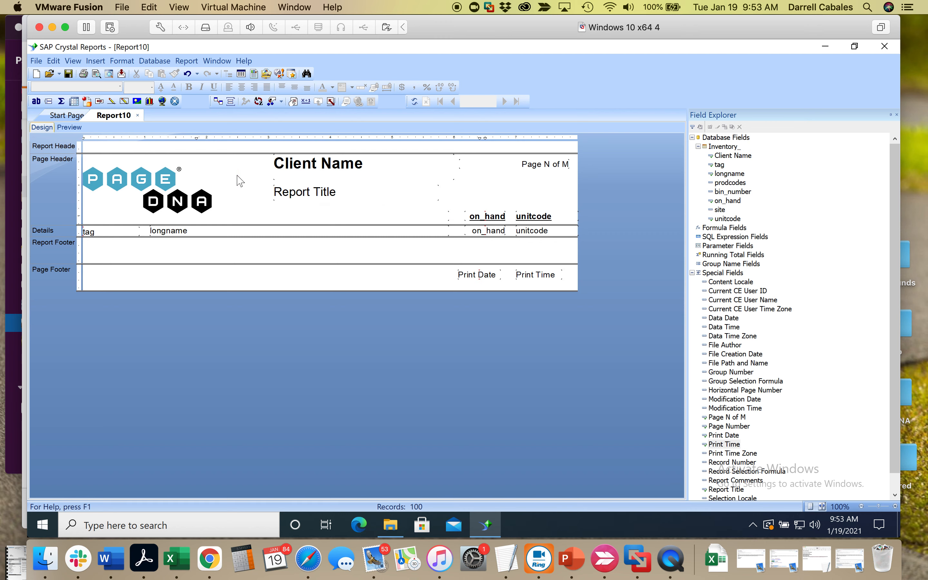
Step: Set the title in the report's summary information to Inventory Report
click(36, 61)
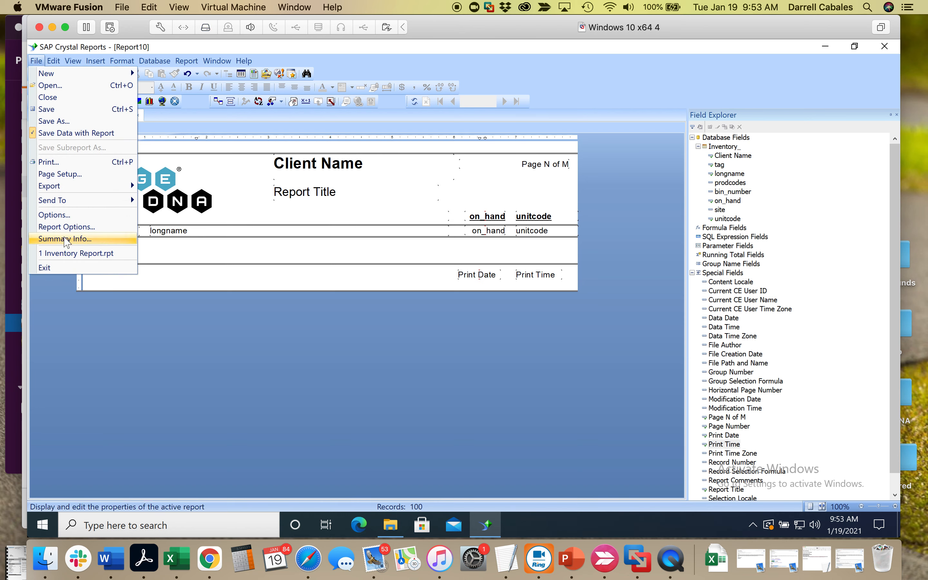
click(67, 240)
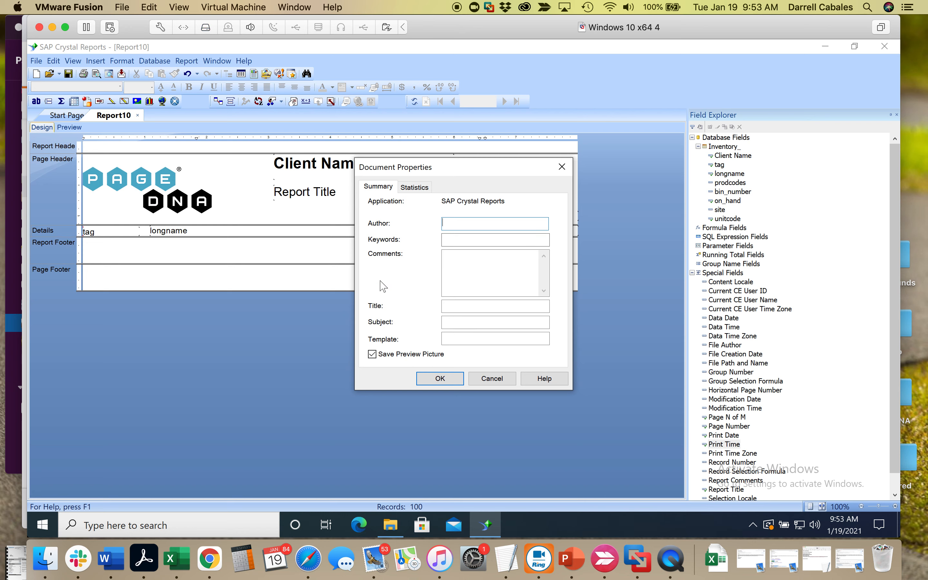
click(461, 308)
text(Inventory Report)
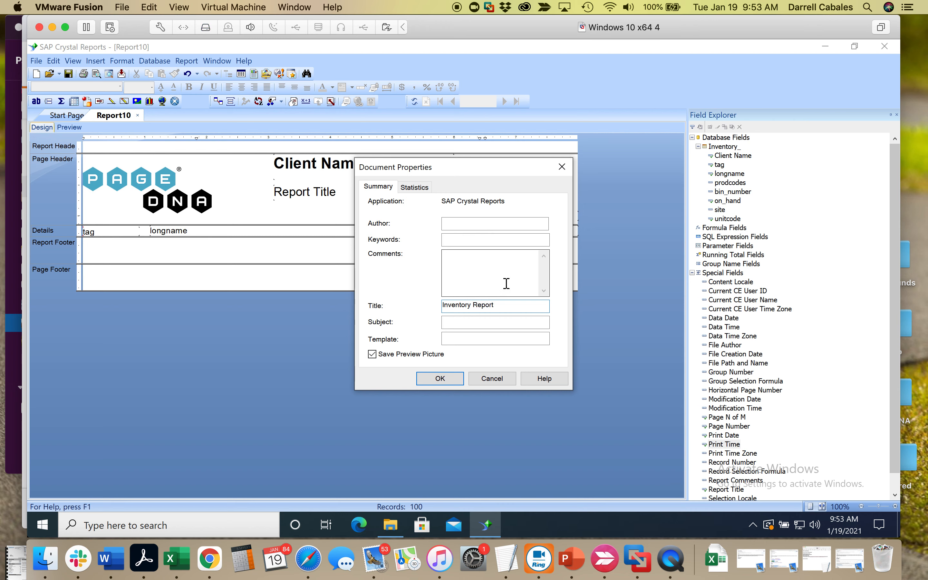
click(439, 379)
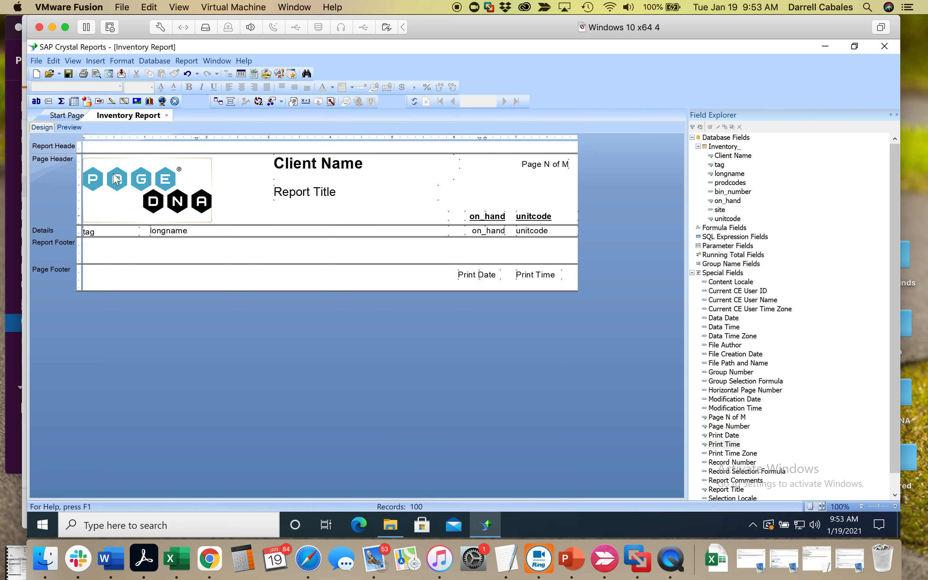
Step: Preview the report, check the header on every page, and examine the first page's rows and its footer date and time
click(69, 127)
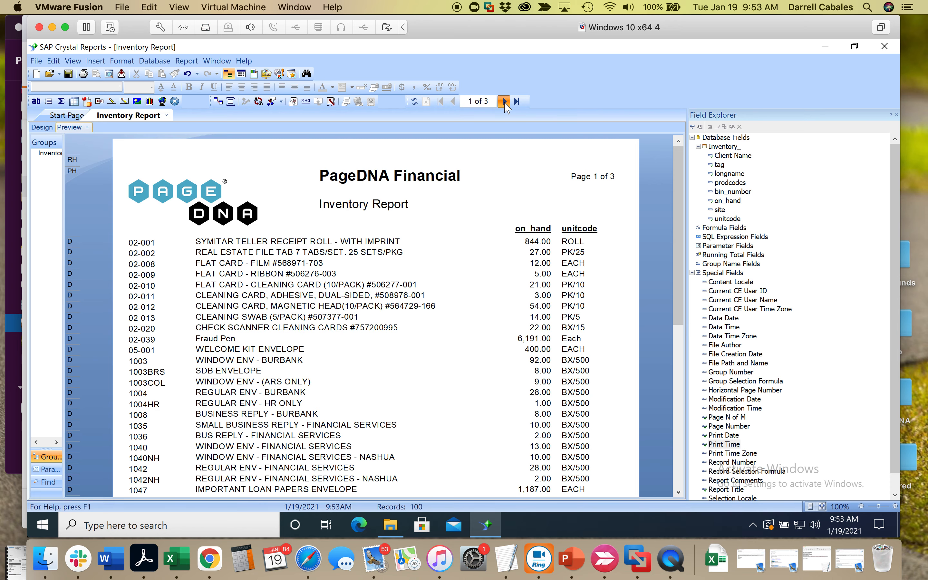
click(505, 101)
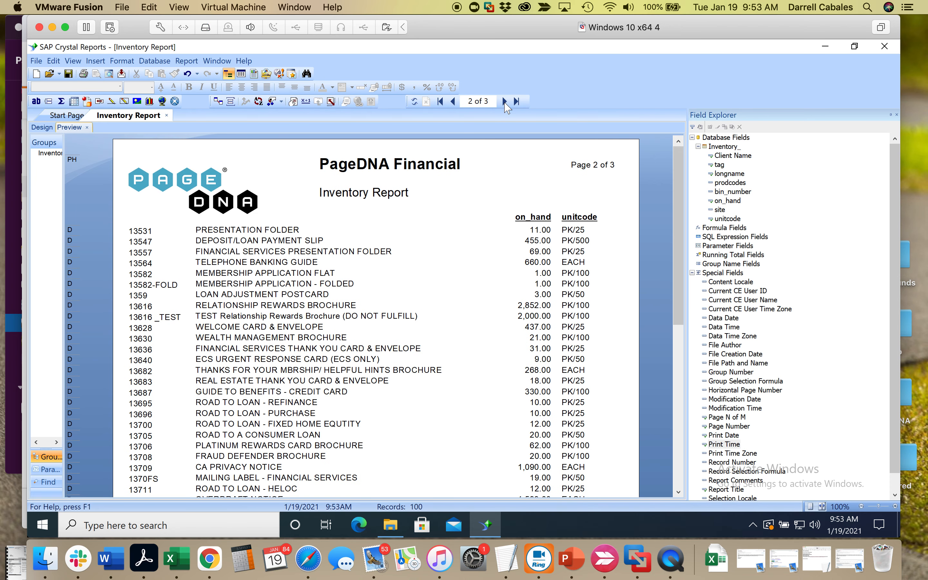
click(505, 101)
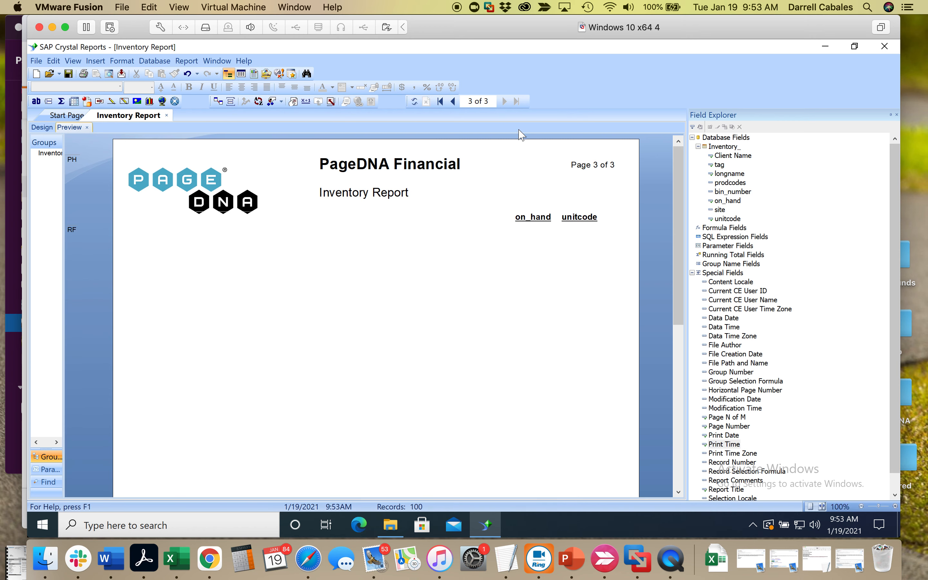
click(440, 103)
scroll(438, 307, down, 3)
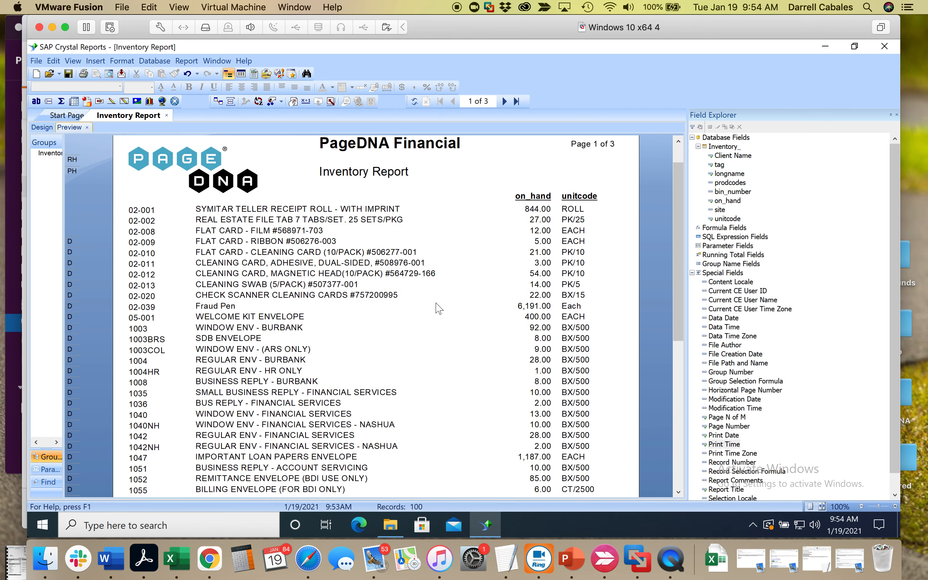
scroll(439, 308, down, 8)
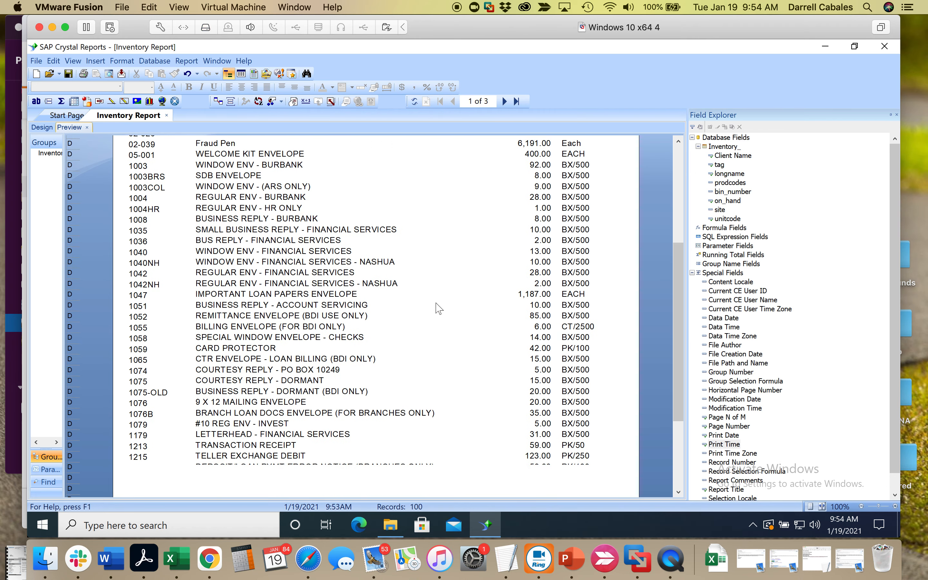
scroll(439, 308, down, 5)
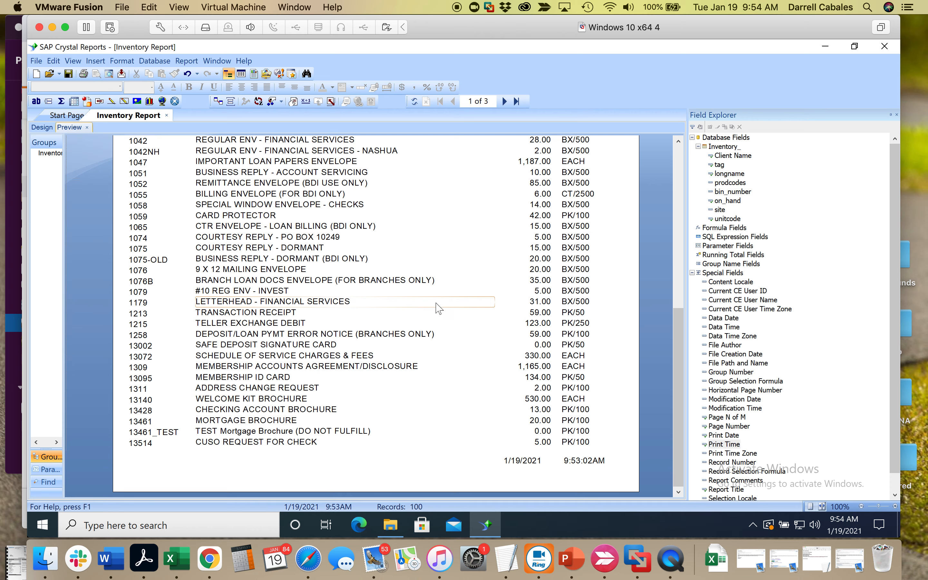
click(464, 293)
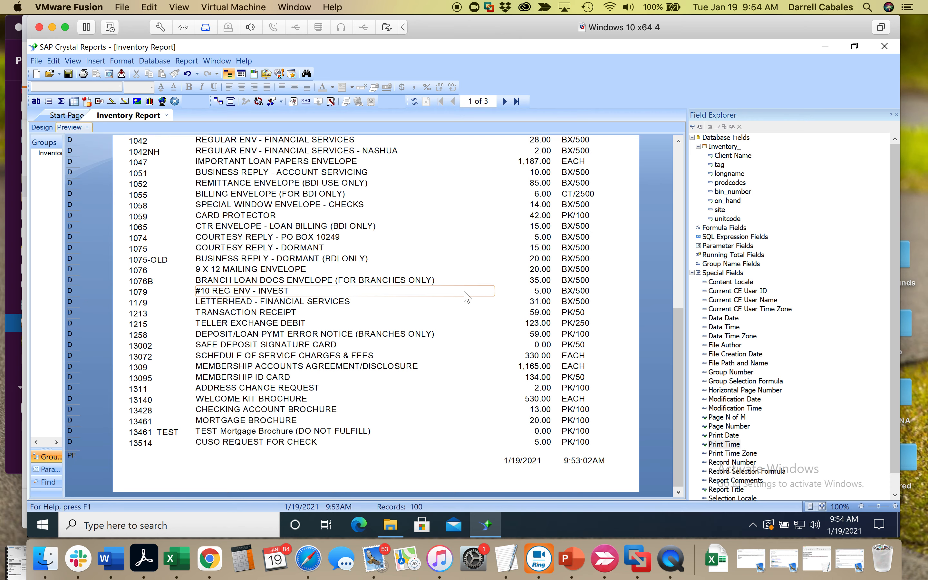
scroll(468, 298, up, 8)
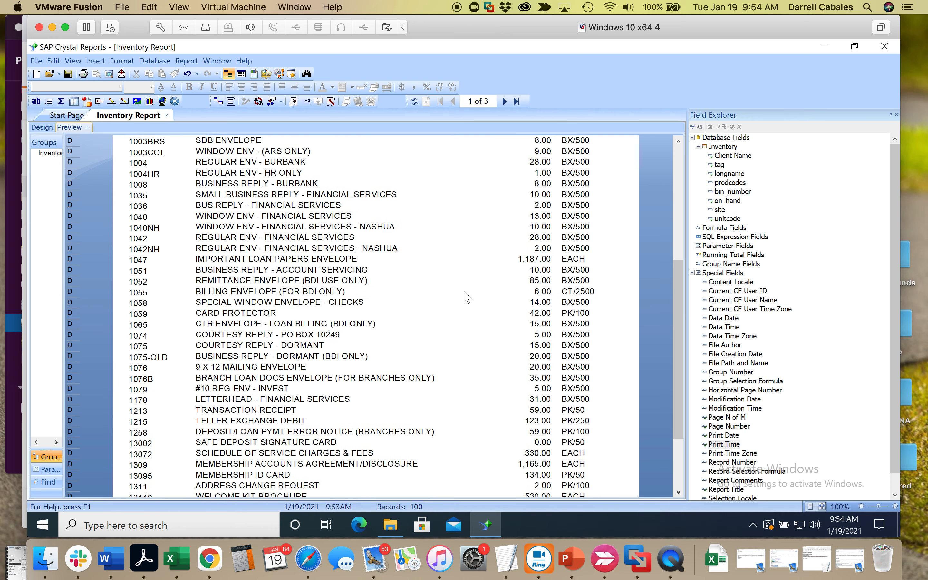
scroll(468, 298, up, 6)
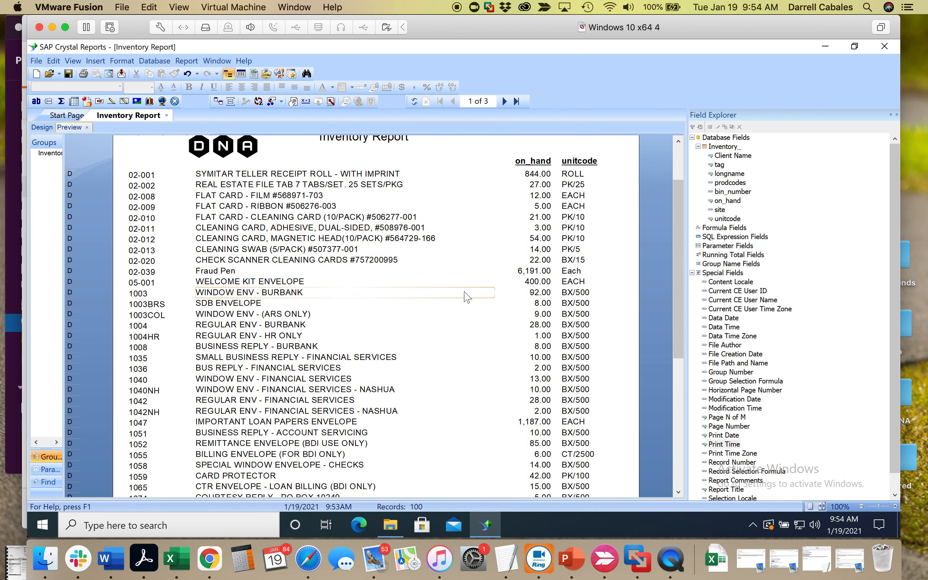
Step: Shrink the Page Header logo proportionally to about 1.48 x 0.74, clear of the tag and longname column headings
scroll(467, 298, up, 2)
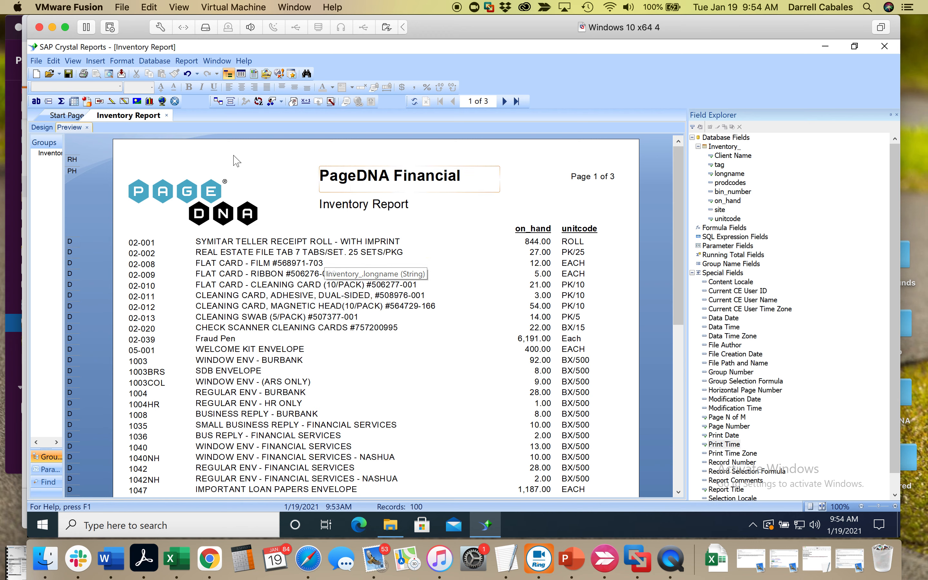
click(47, 129)
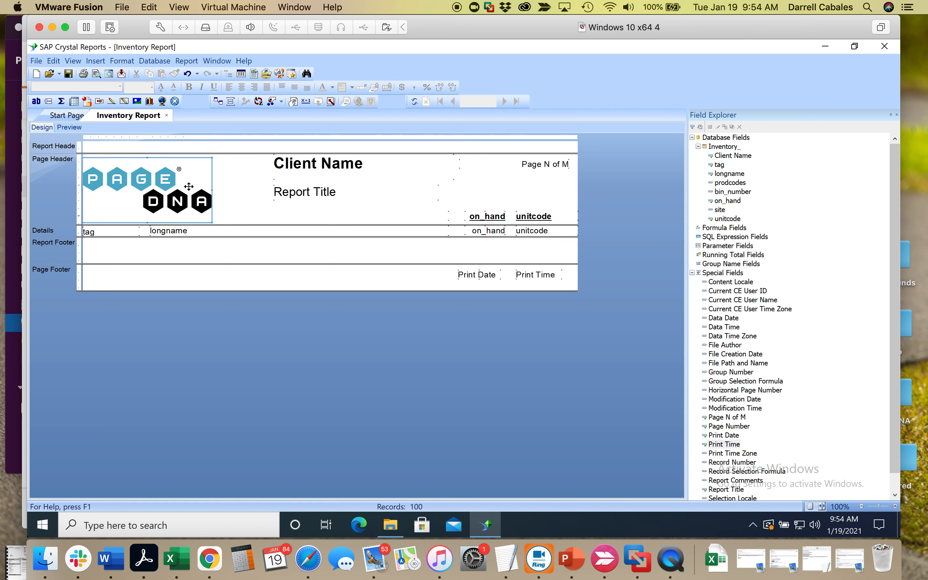
click(202, 207)
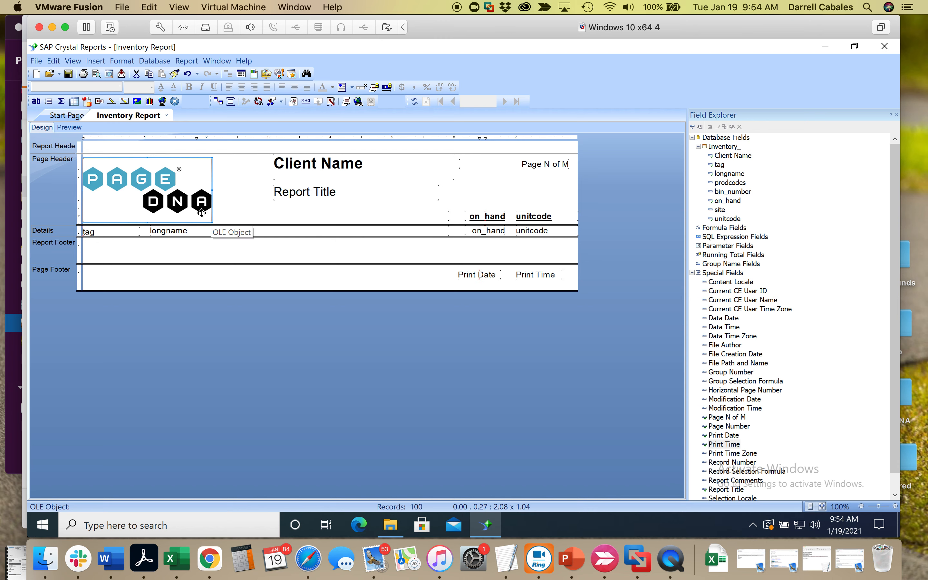
mouse_move(202, 211)
mouse_down()
mouse_move(189, 186)
mouse_move(198, 196)
mouse_up()
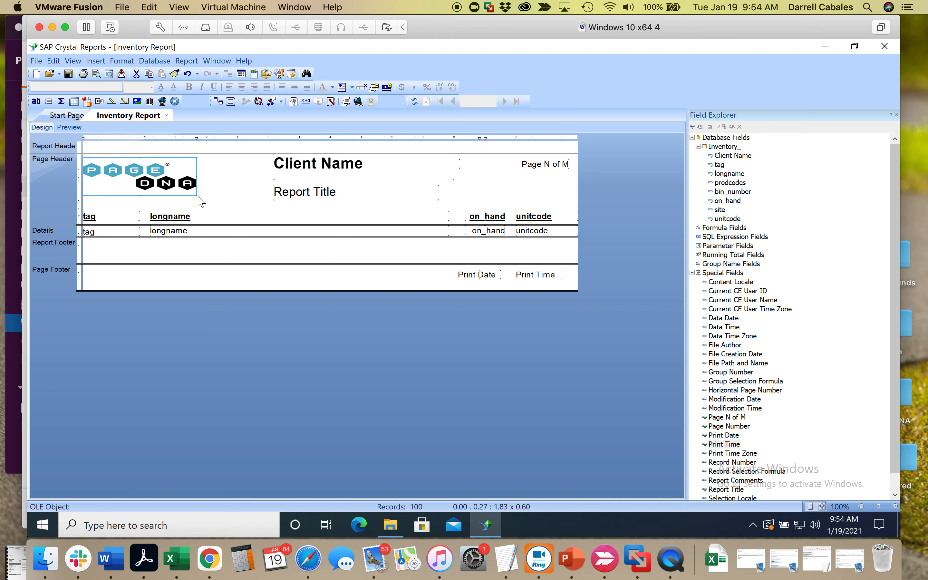
key(ctrl+z)
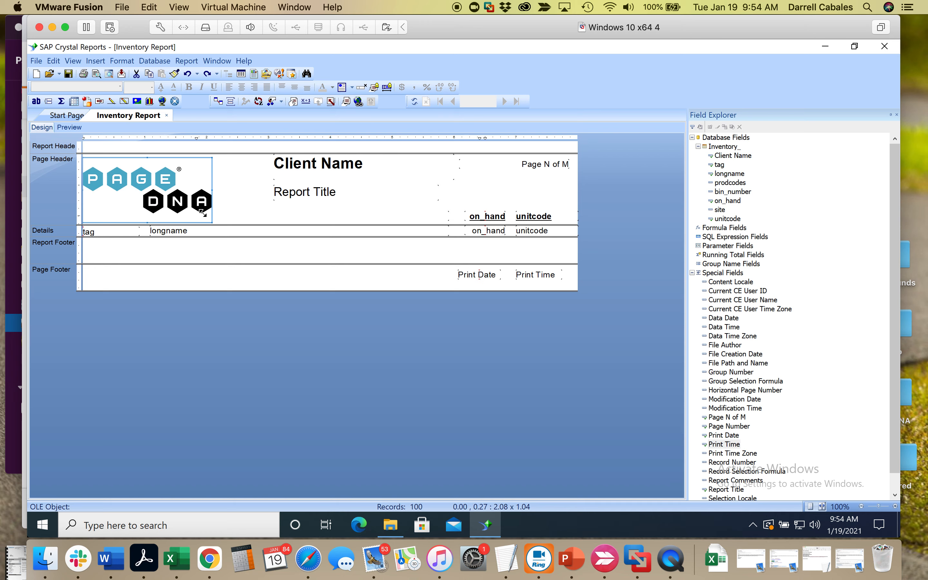
drag(199, 207, 175, 203)
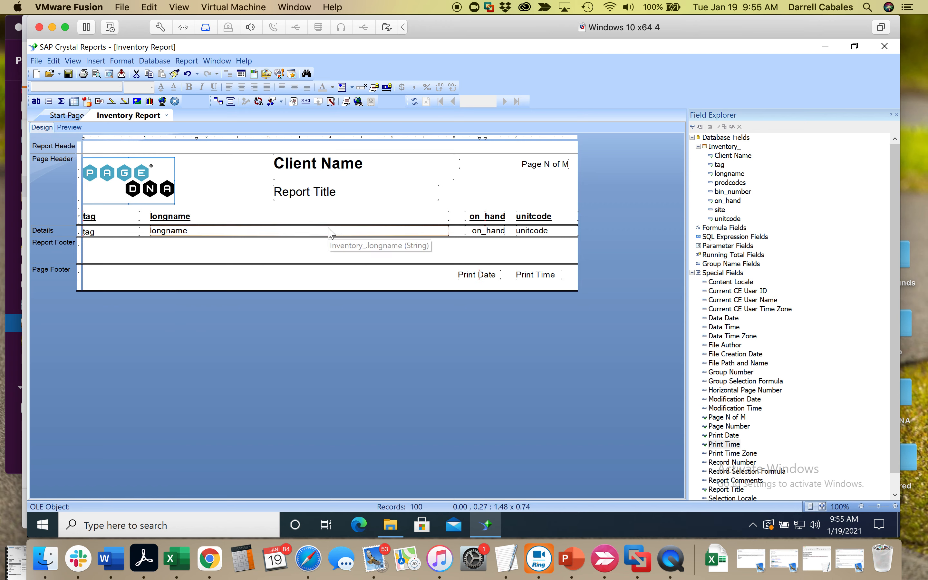
Step: Format the on_hand field in the Details section with the -1,123 number style
click(482, 230)
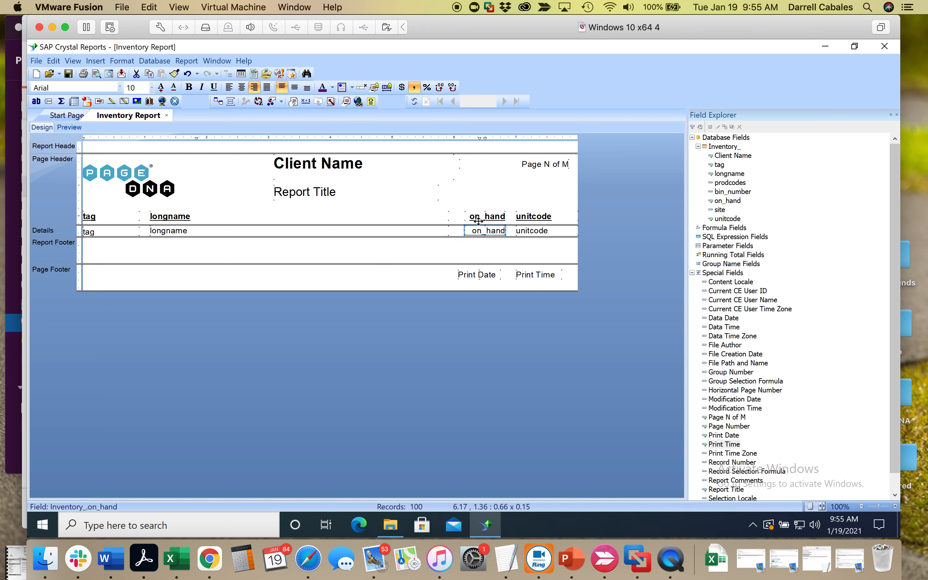
right_click(489, 233)
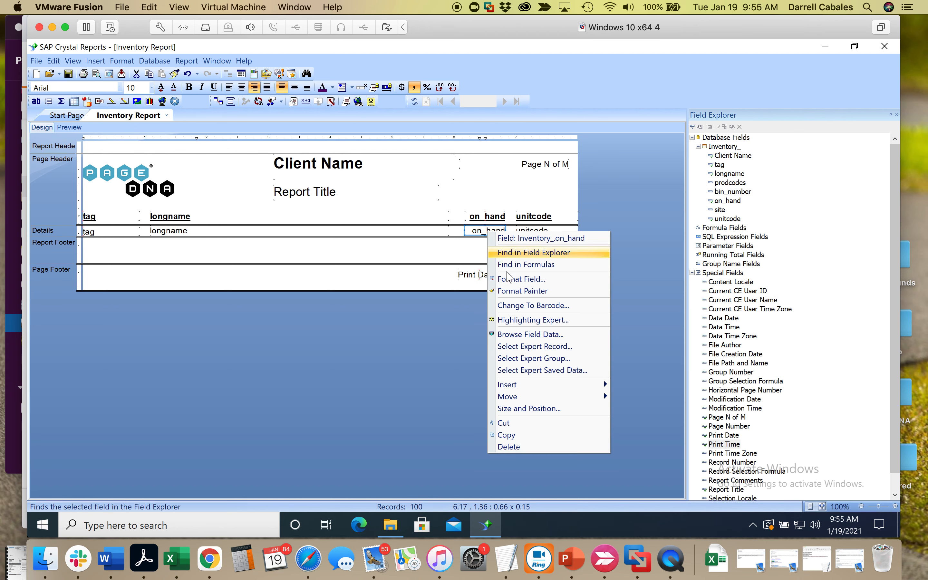
click(517, 279)
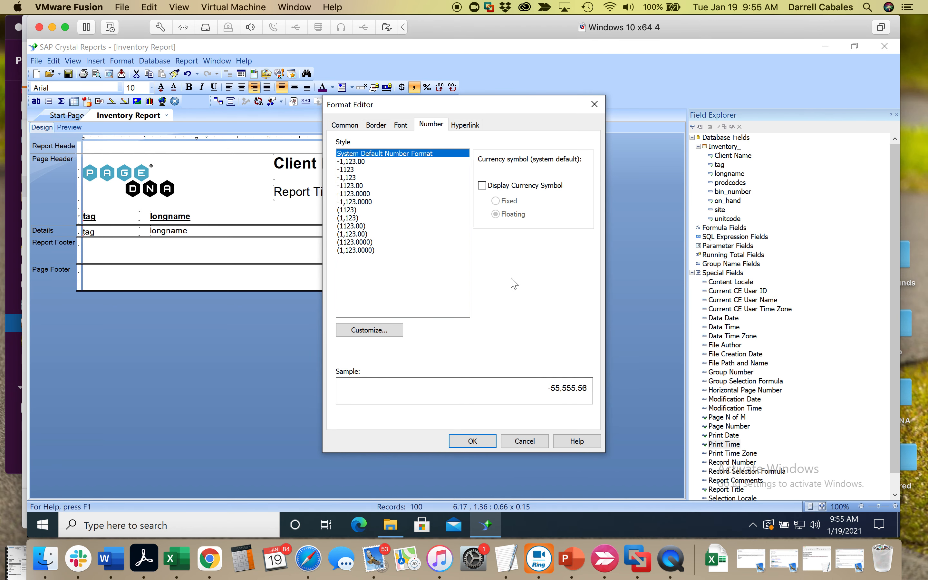
click(352, 179)
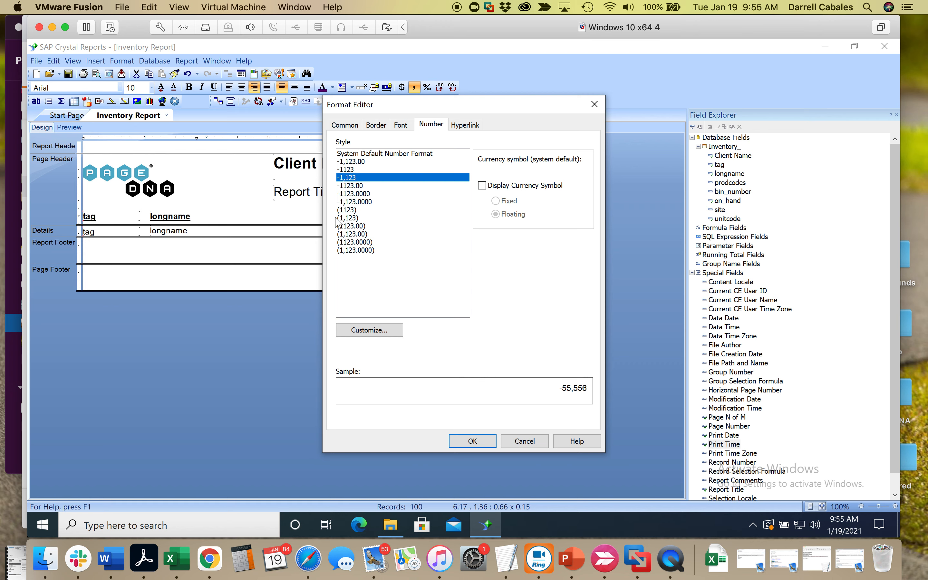
click(484, 445)
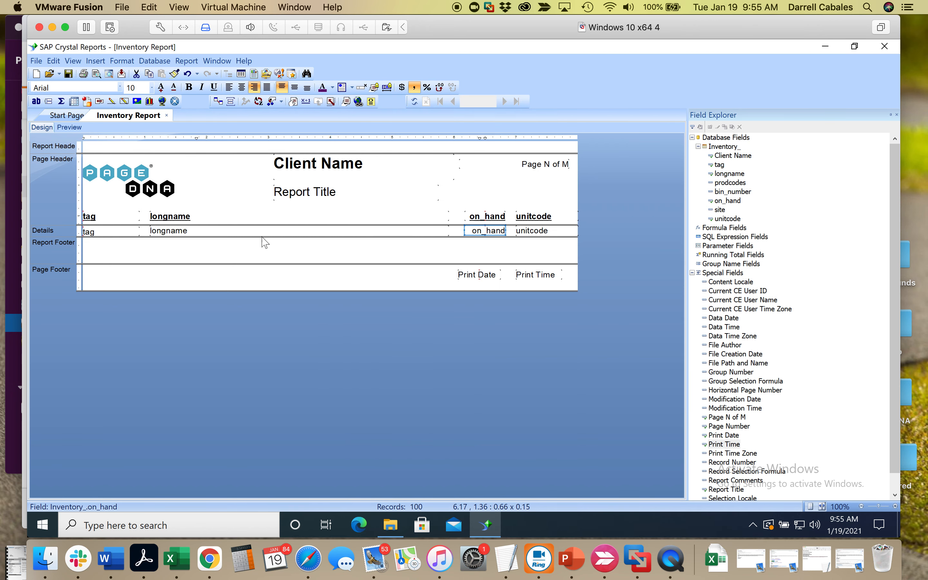
Step: Sort the report's records by the longname field in ascending order
click(242, 230)
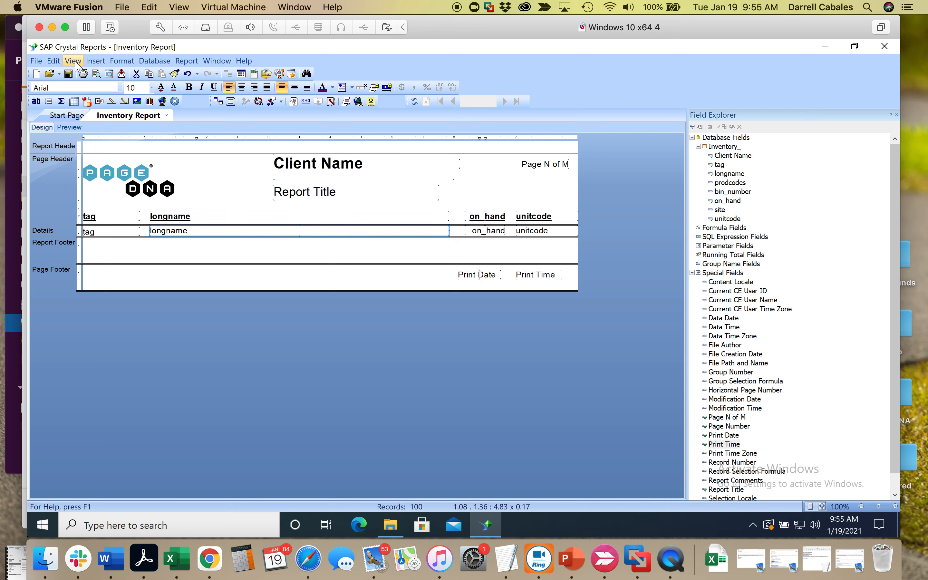
click(258, 103)
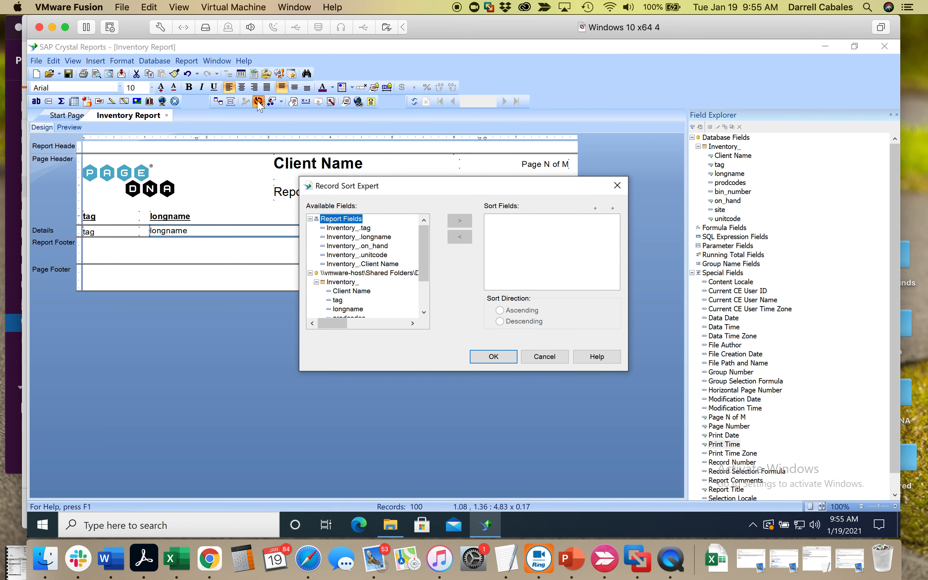
click(350, 309)
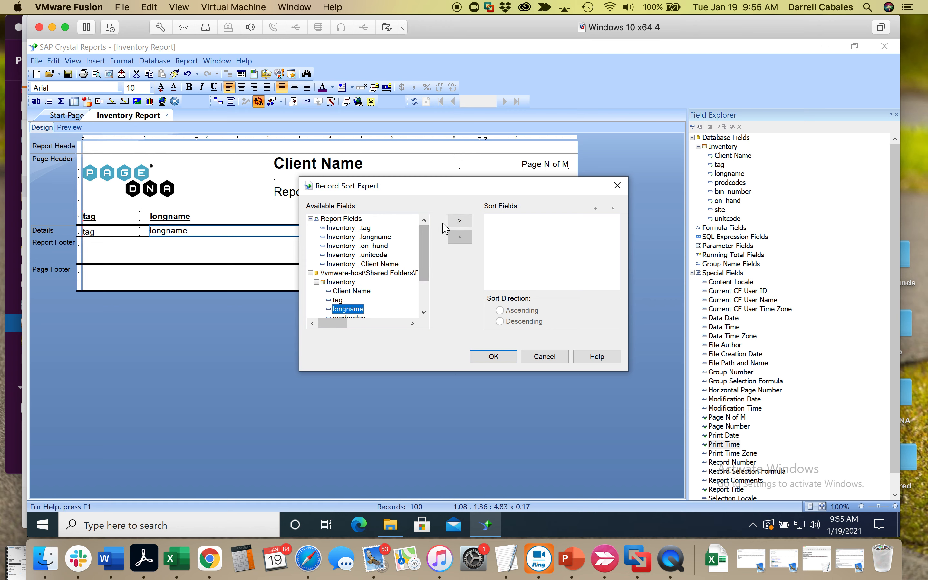
click(460, 222)
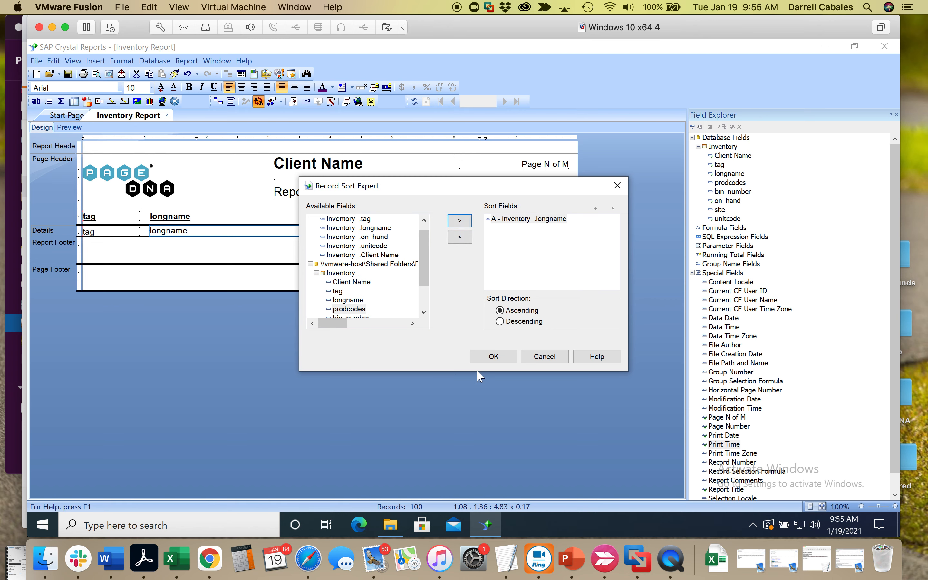
click(494, 357)
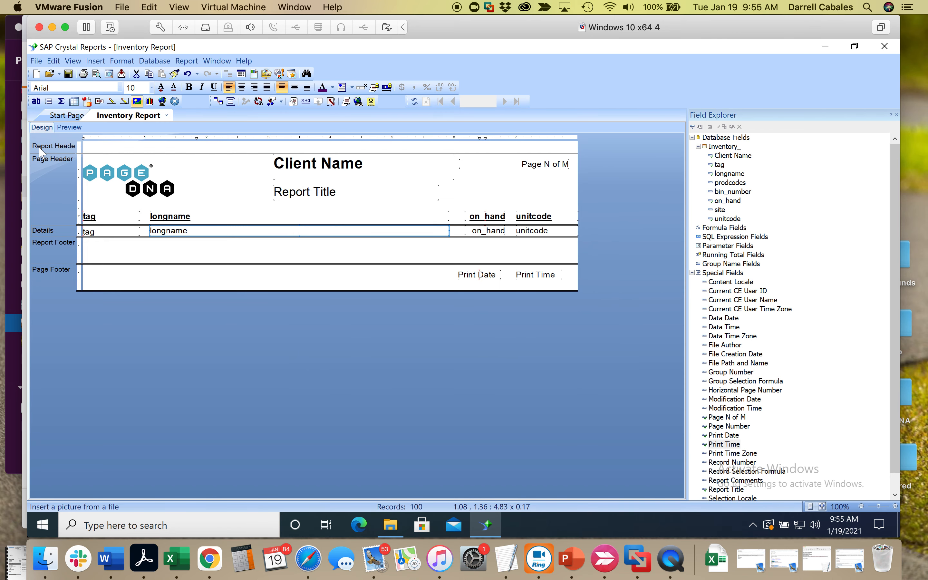
Step: Preview the report and examine the first page's logo, column headings, on_hand number format and longname sort order
click(69, 127)
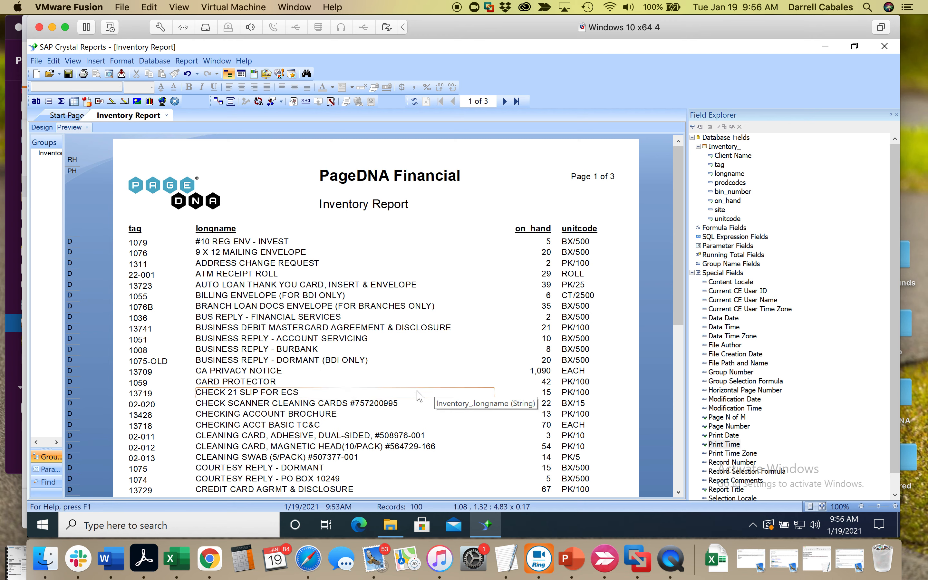
scroll(283, 279, down, 1)
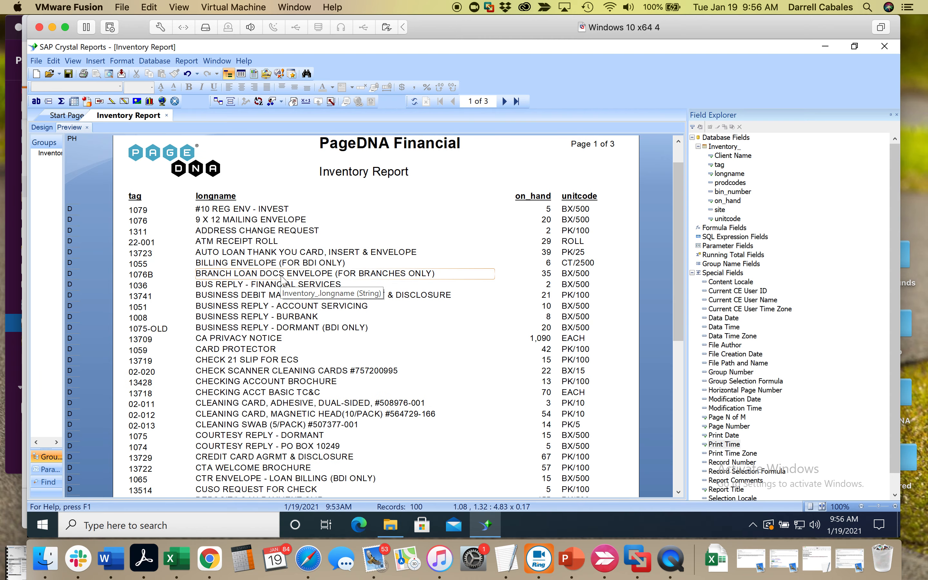
scroll(283, 280, down, 6)
scroll(283, 280, down, 1)
scroll(283, 280, up, 4)
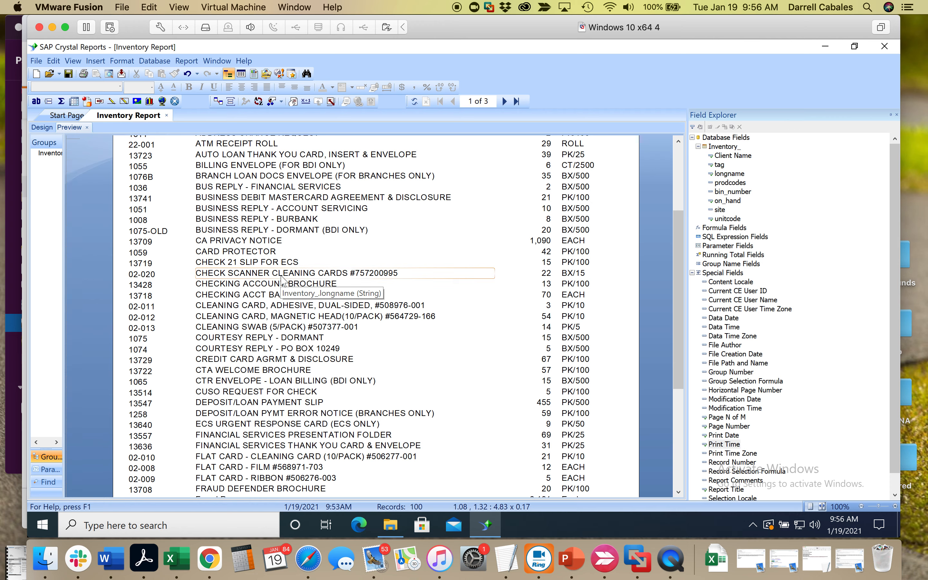
scroll(283, 281, up, 4)
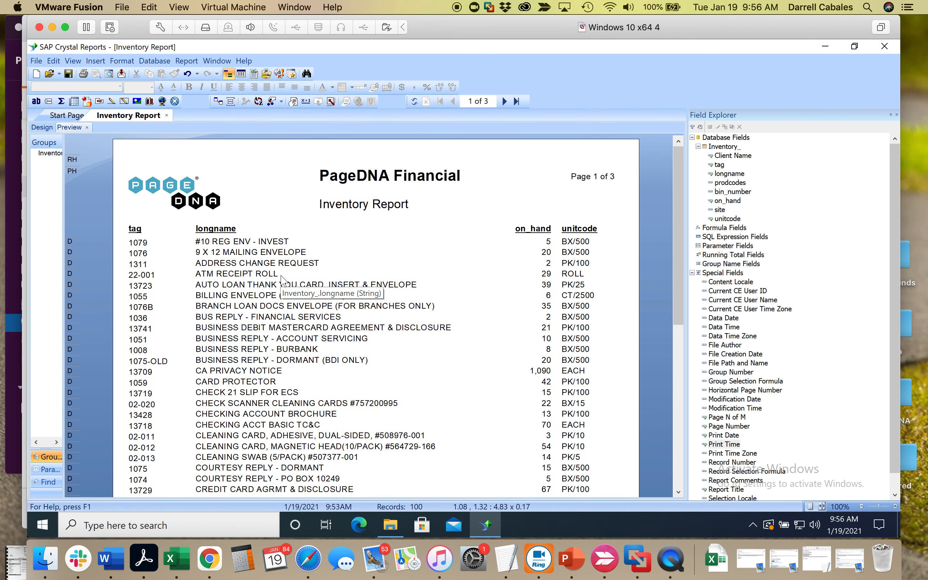